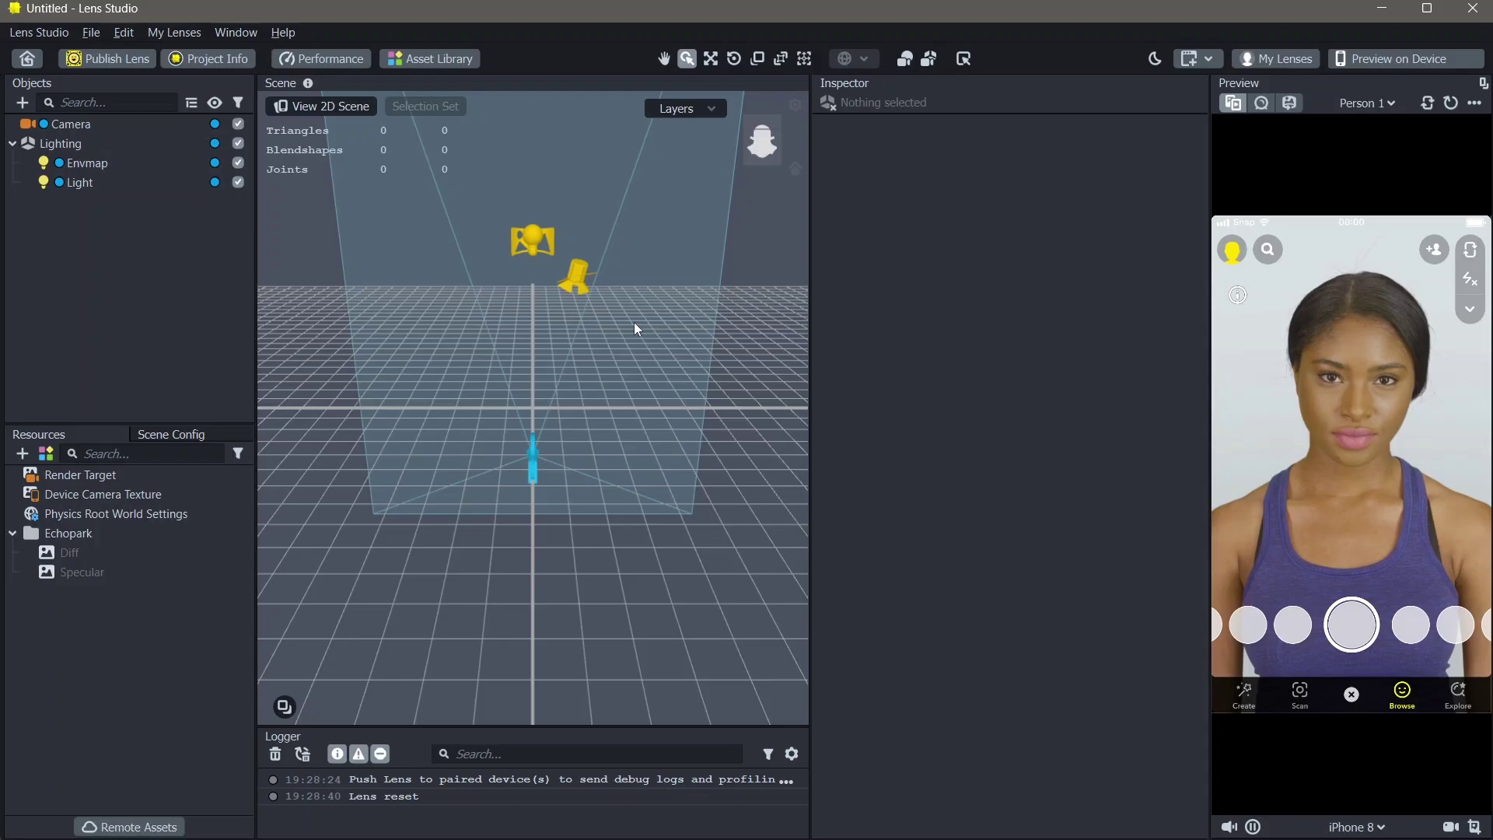
Search the add-object list for 'part' and add the Particles (GPU Particle Preset) object
left_click(22, 103)
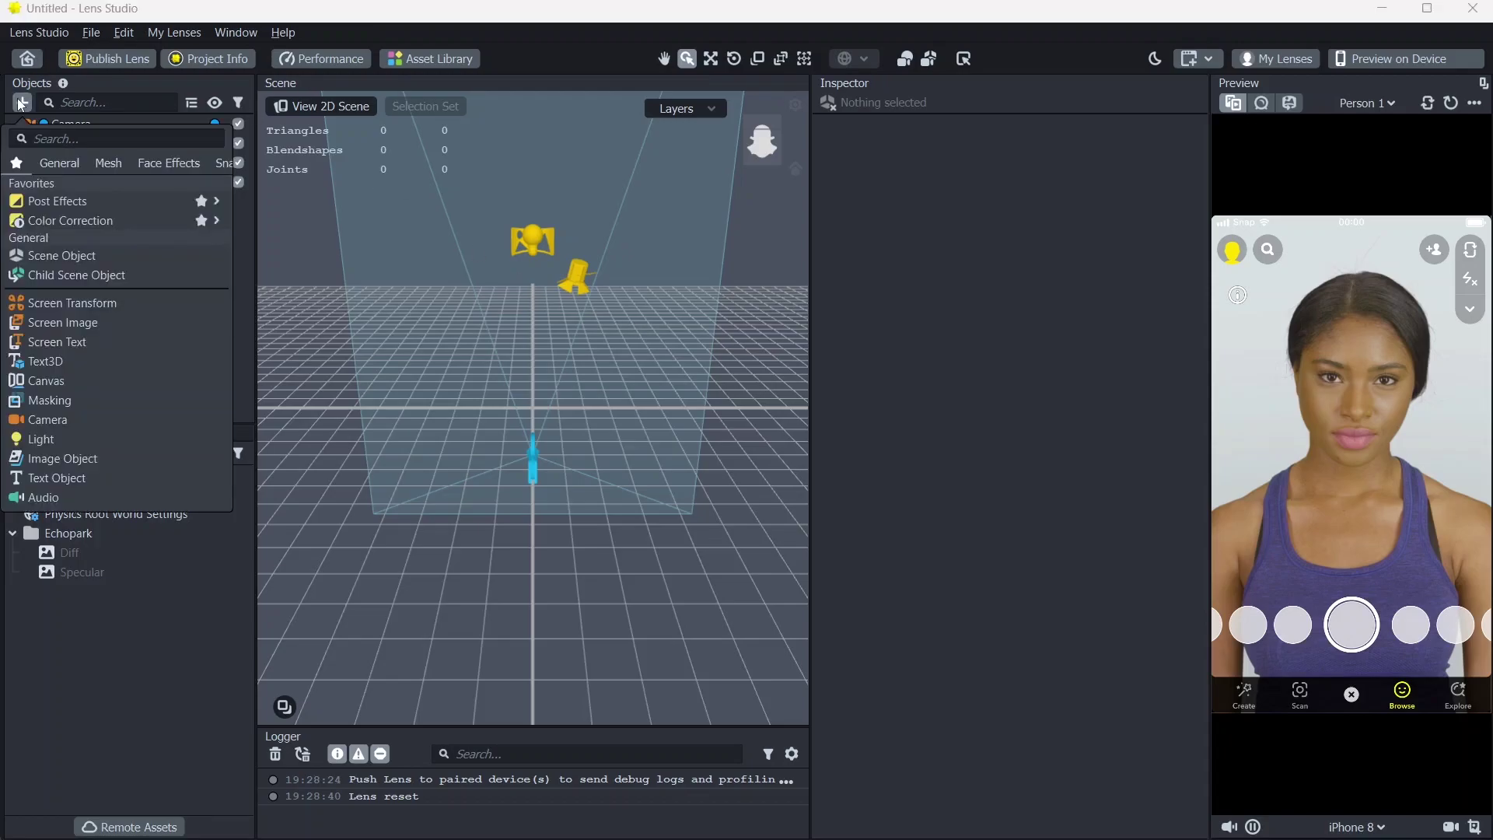
left_click(159, 136)
type("part")
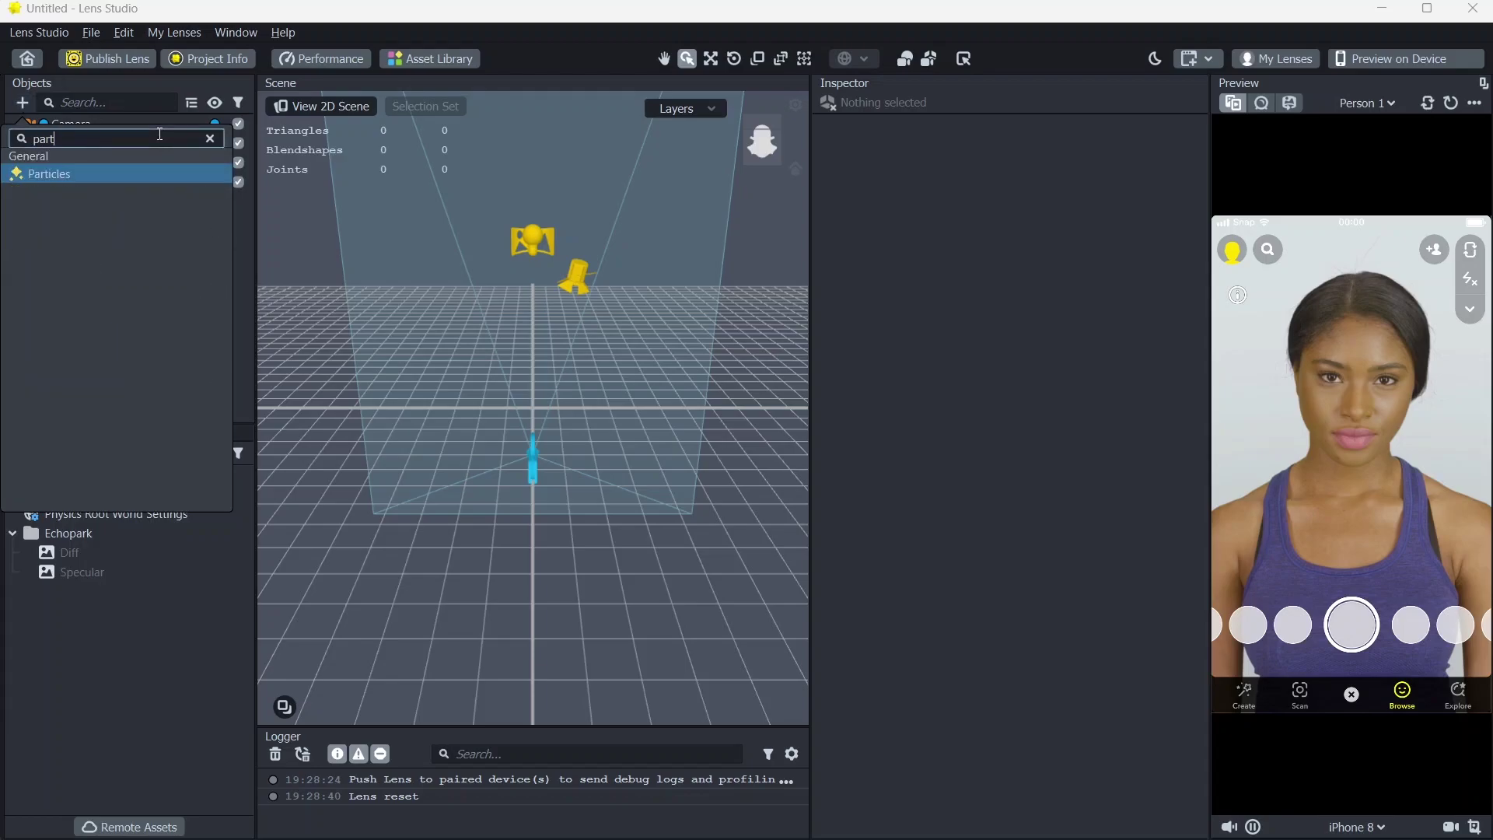
key("Return")
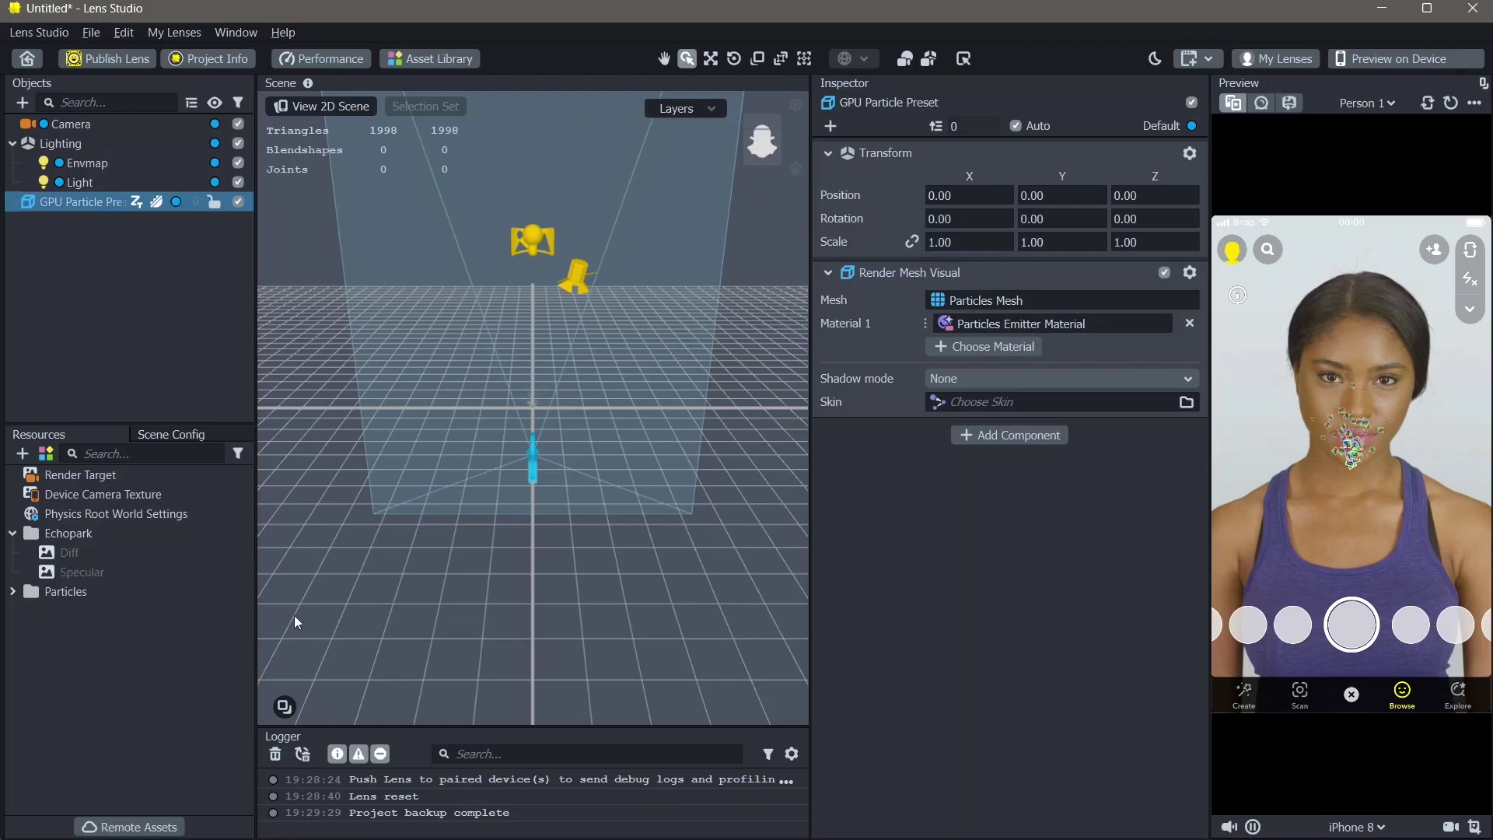
Select Particles Emitter Material in the Particles folder and widen the Inspector to show its graph parameters
left_click(13, 591)
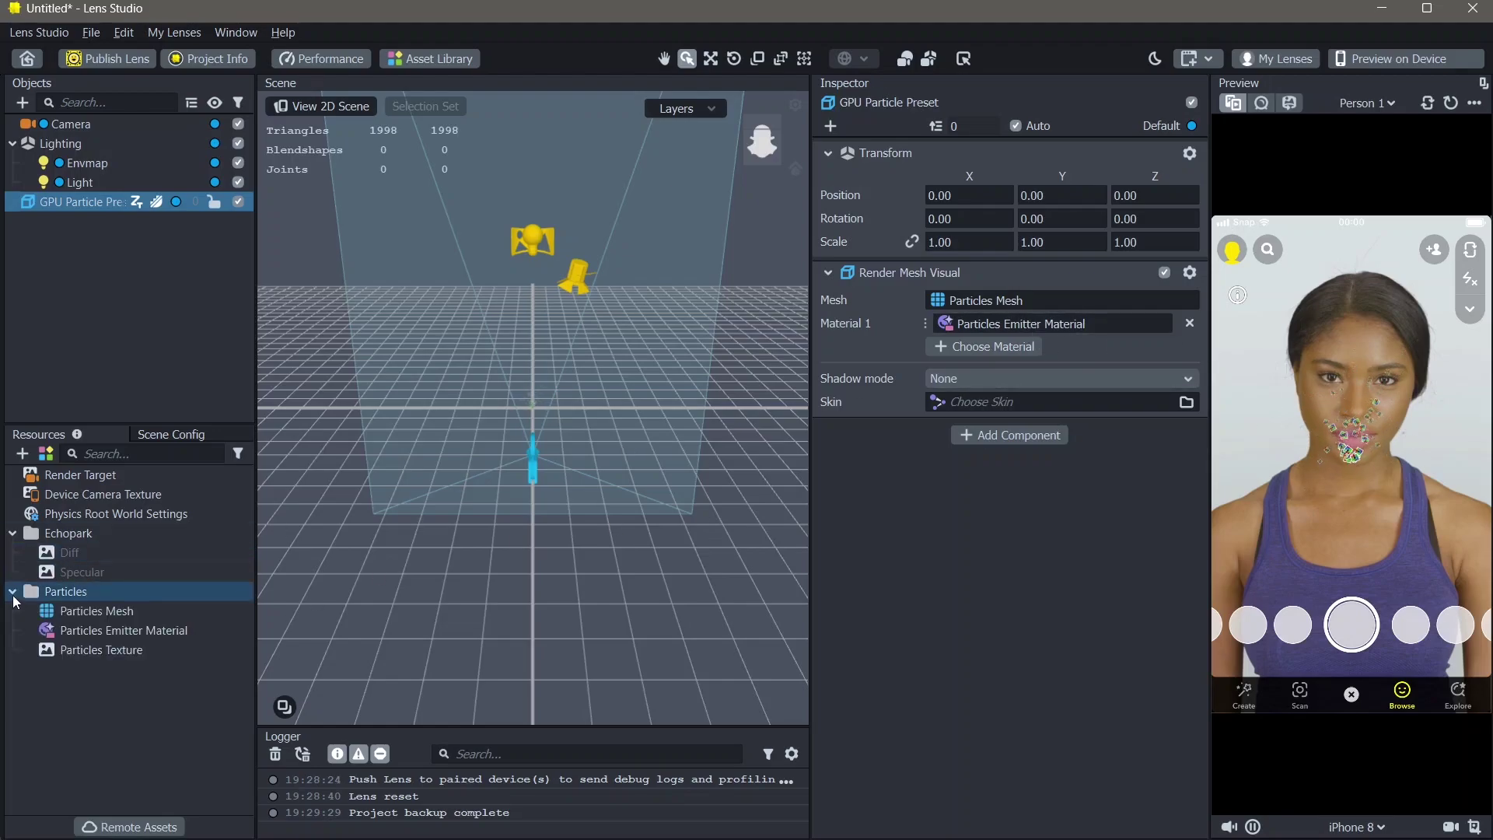
left_click(116, 639)
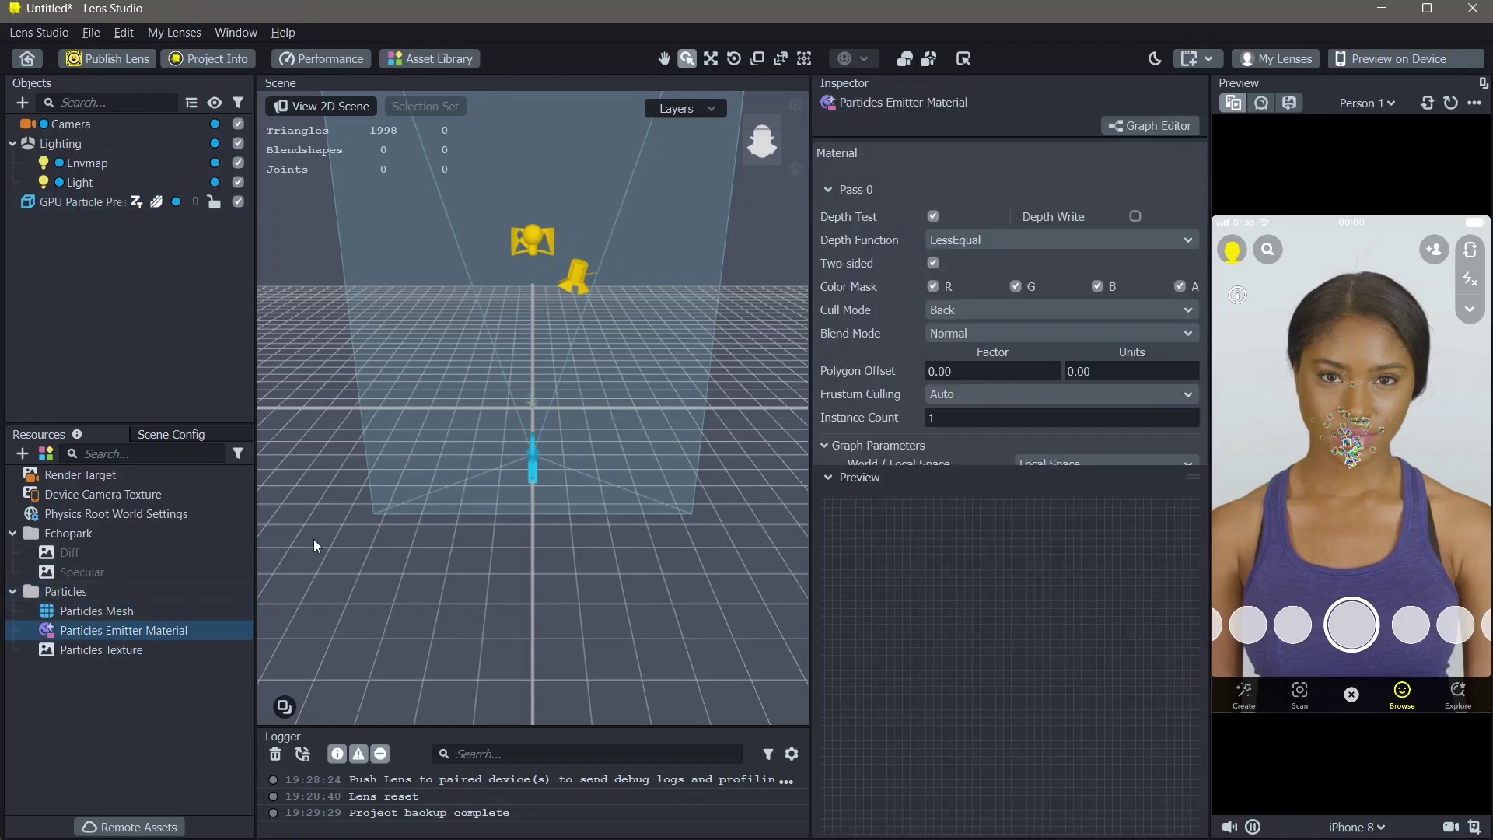
left_click(827, 477)
scroll(962, 457, "down", 3)
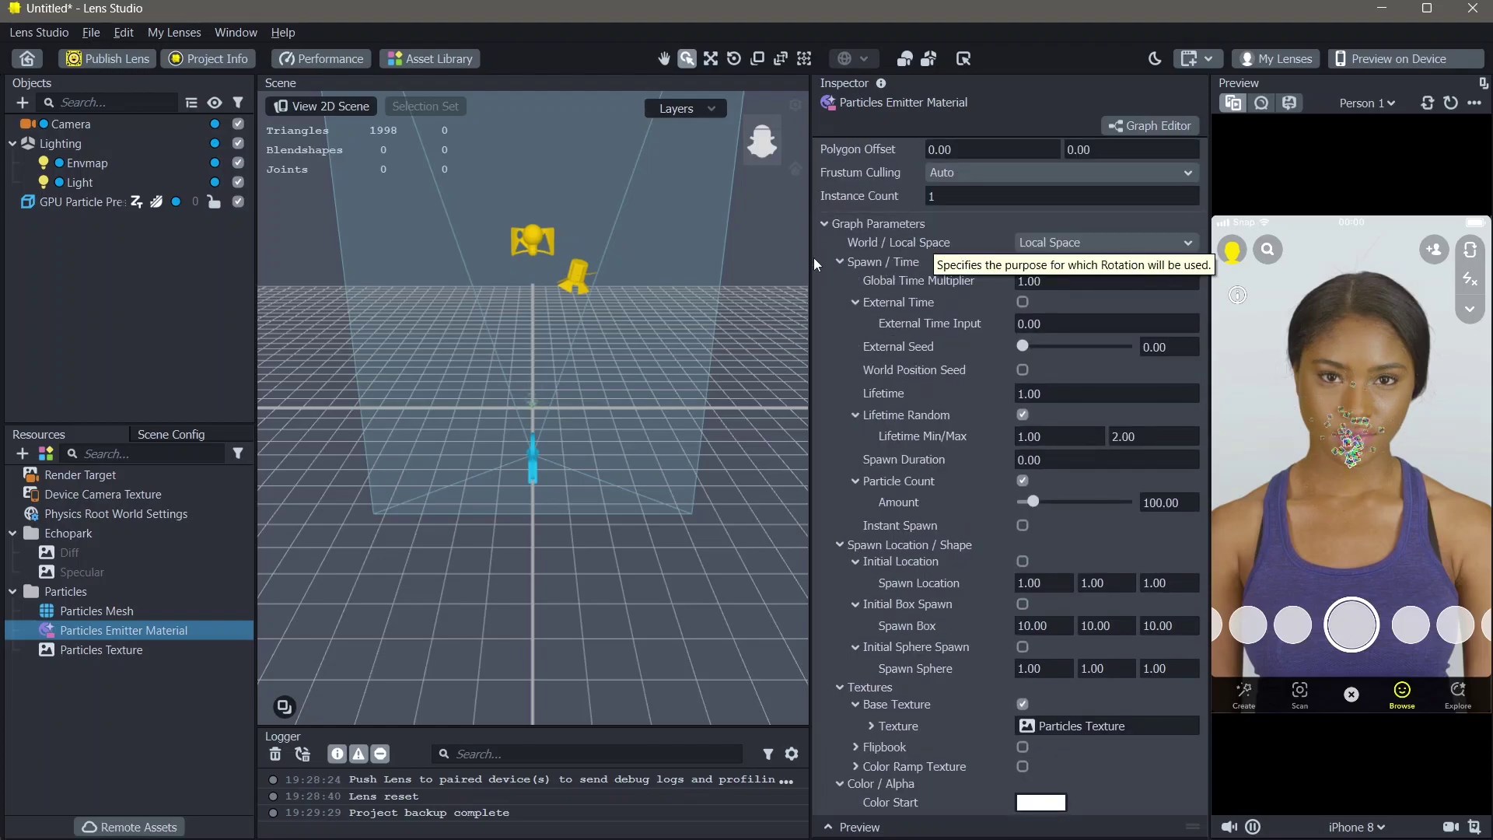
left_click_drag(811, 261, 742, 268)
scroll(446, 339, "up", 5)
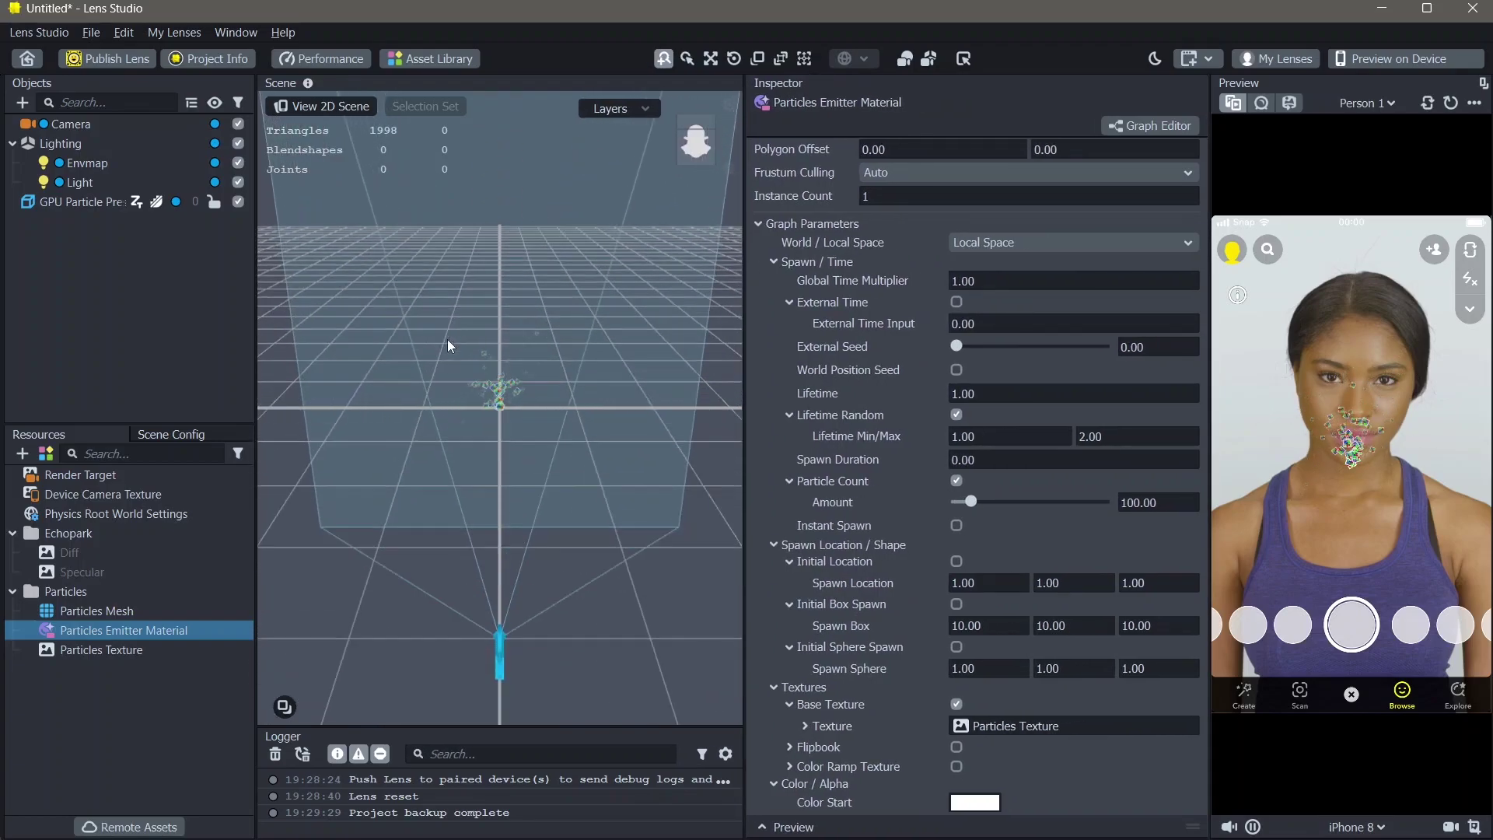
scroll(448, 345, "up", 2)
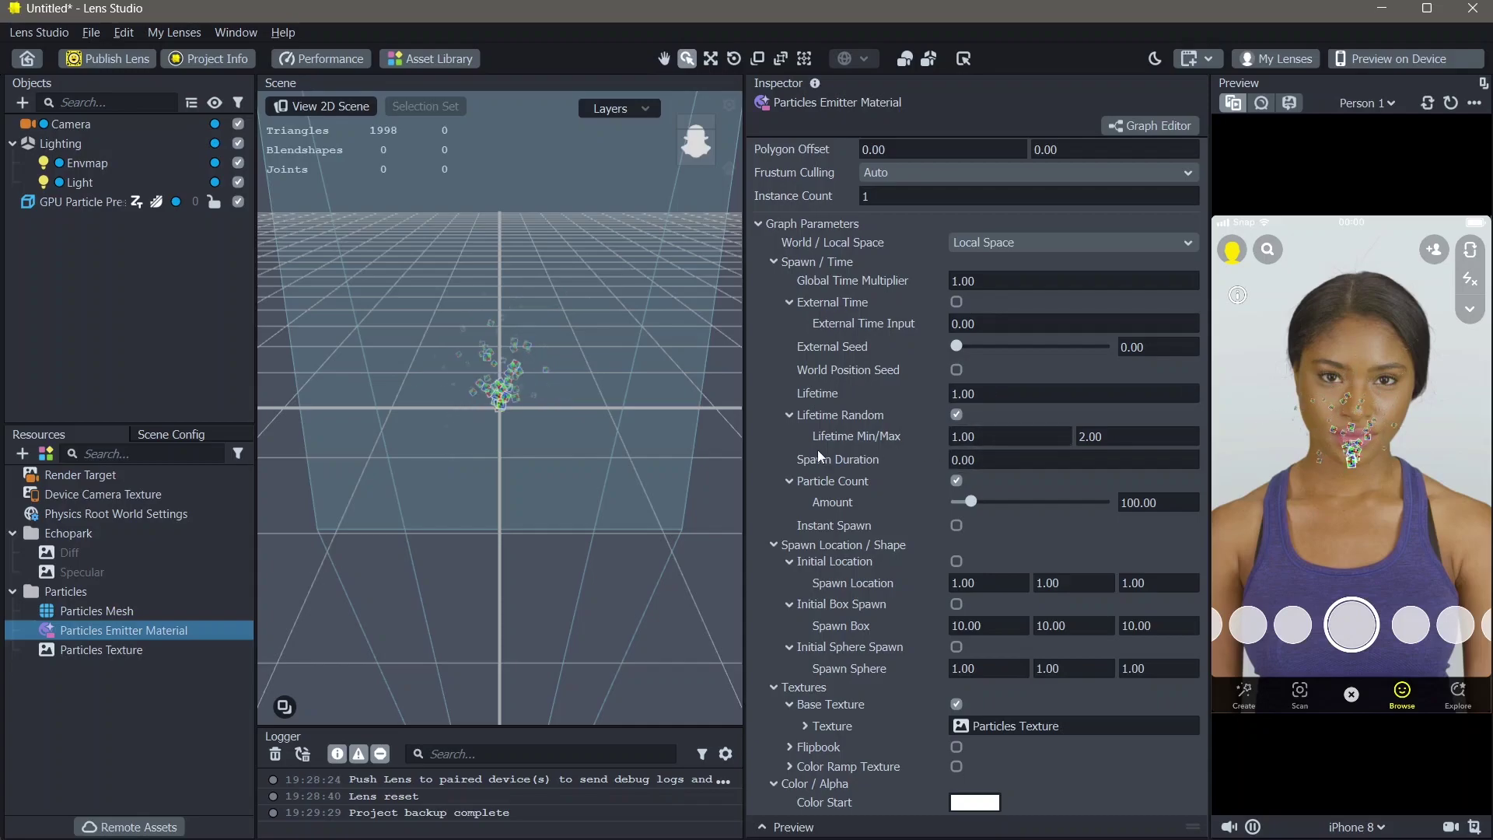
Set the particle Lifetime Min/Max to 0.3 and 0.60
left_click(988, 440)
key("ctrl+a")
key("BackSpace")
type(".3")
left_click(1119, 433)
type(".60")
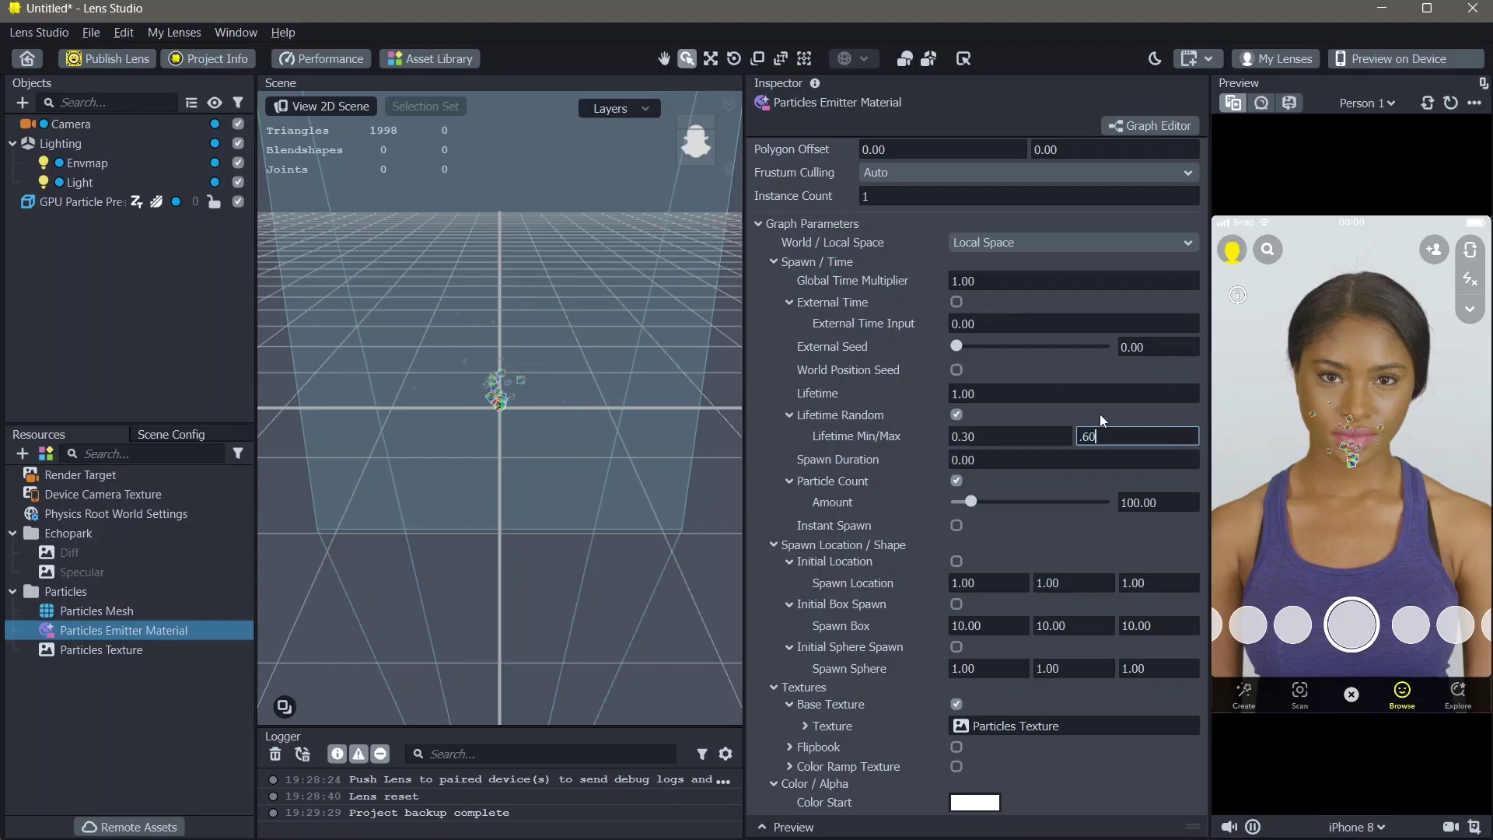
key("Return")
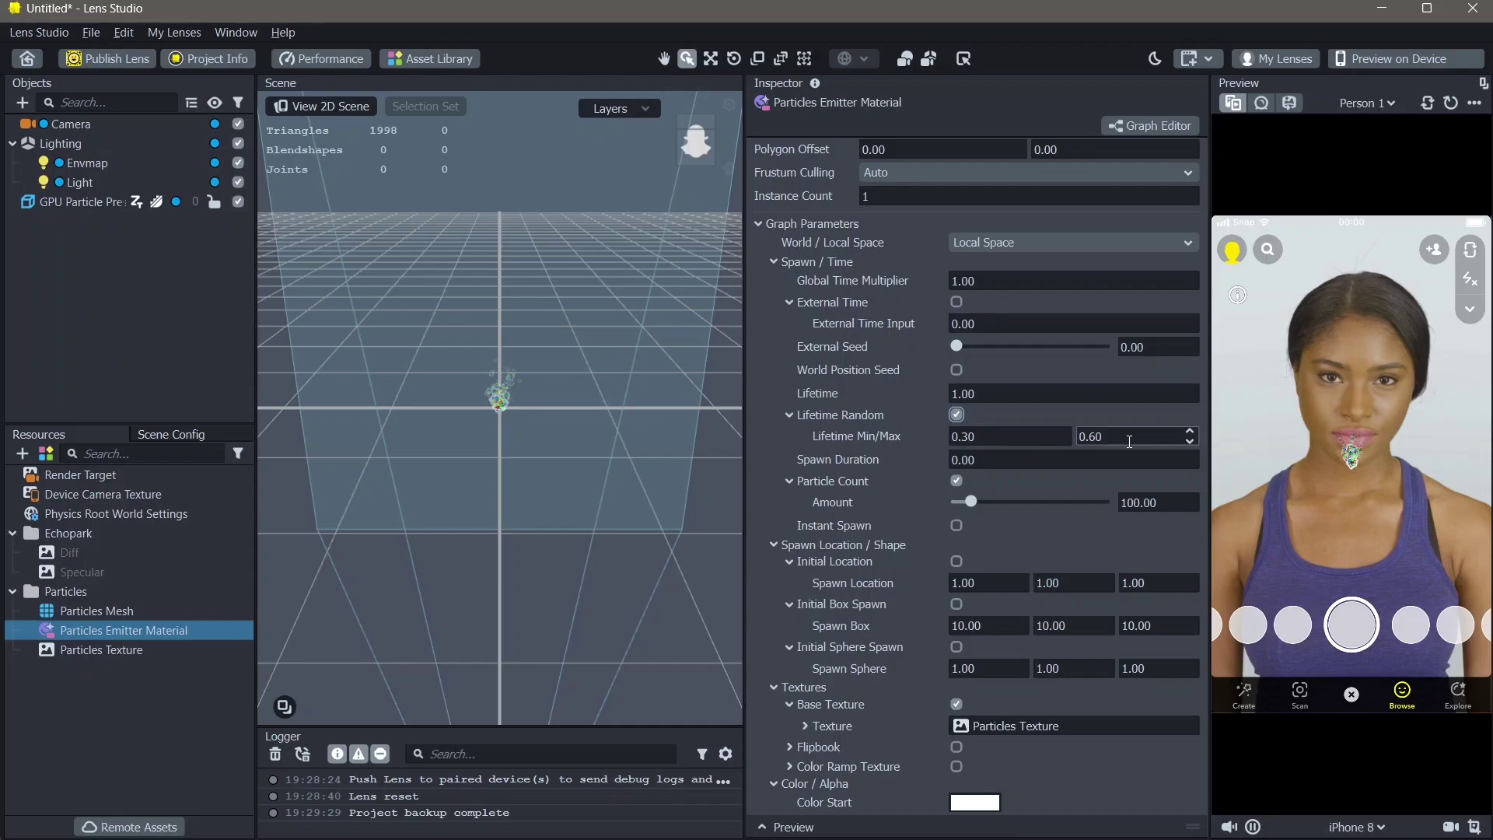
Set the Particle Count Amount to 1,000
double_click(1161, 504)
key("ctrl+a")
type("1,000")
key("Return")
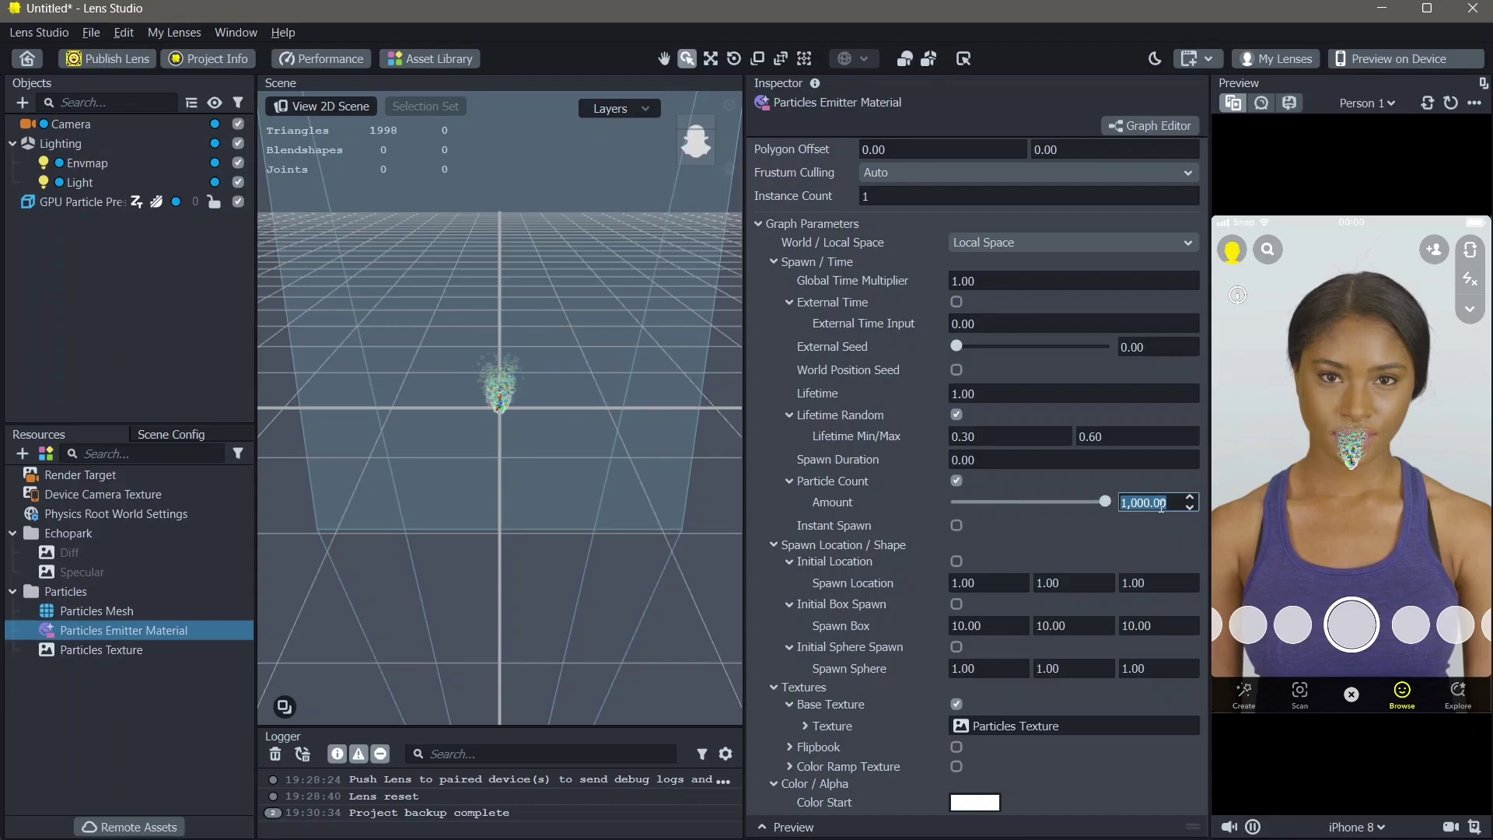
scroll(1090, 560, "down", 2)
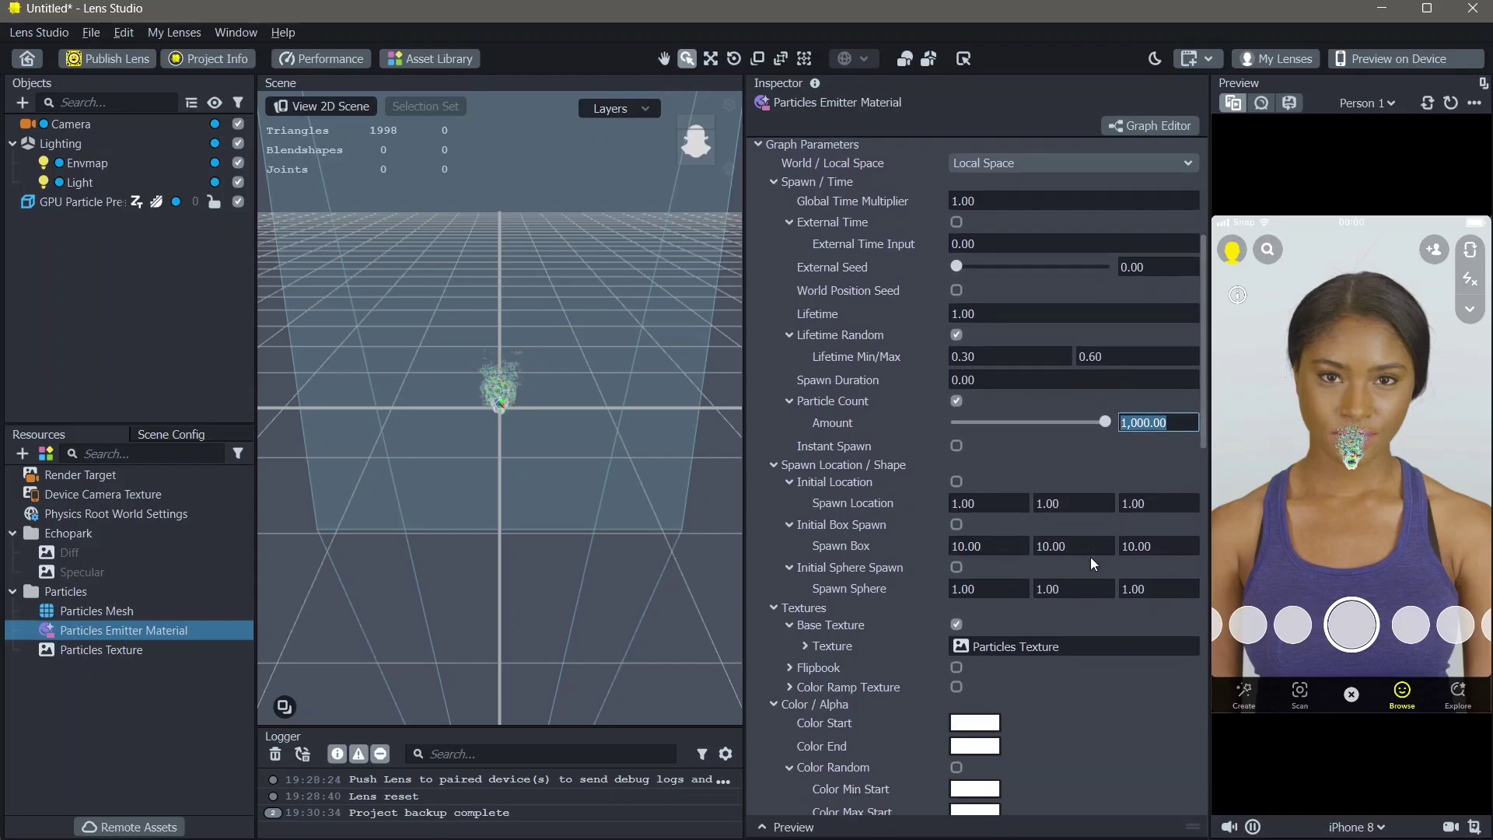
Enable Initial Location and set the Spawn Location to 0, 150, 0
left_click(956, 481)
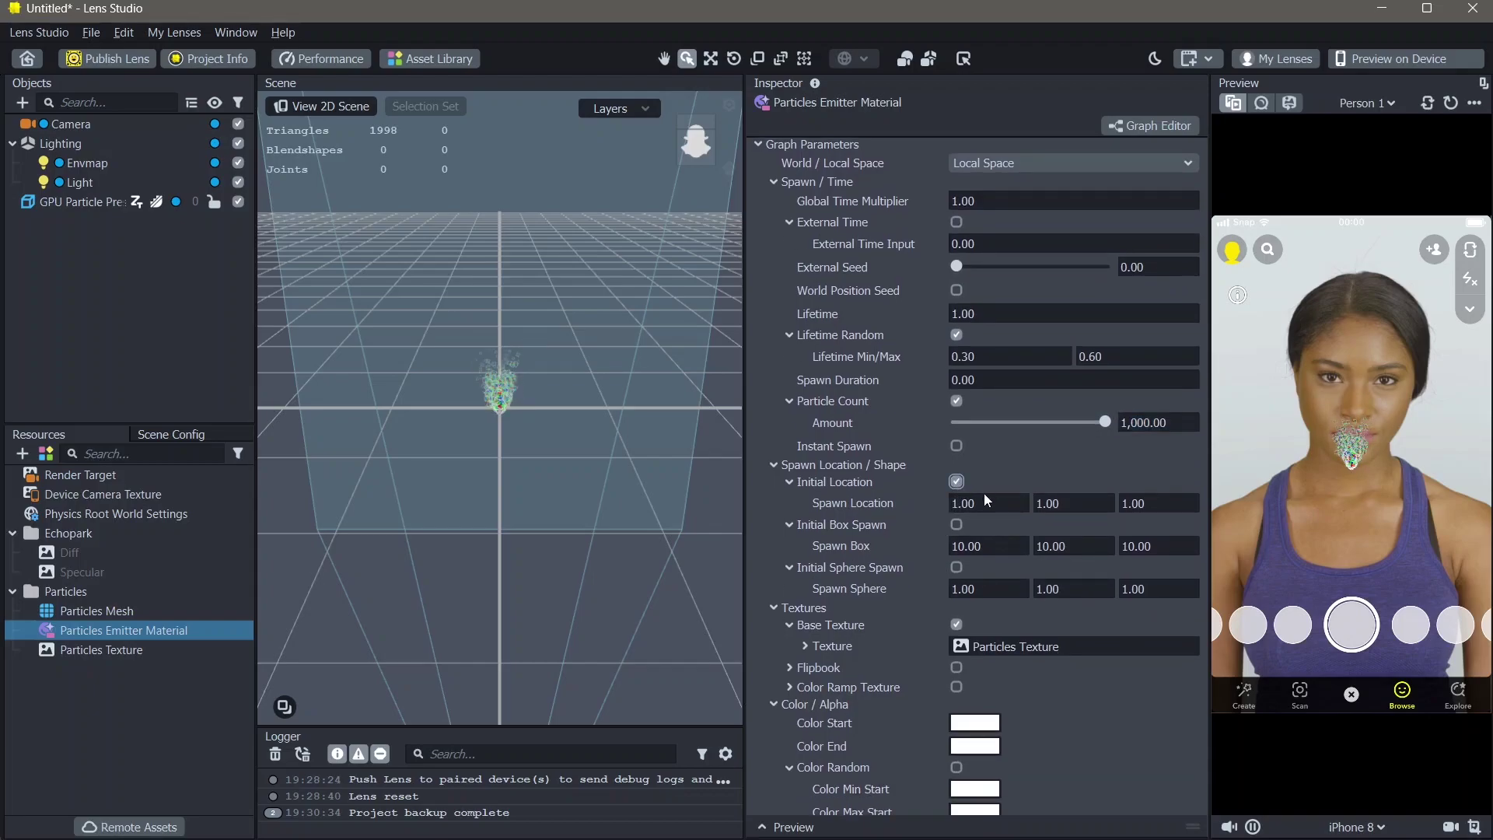
left_click(983, 502)
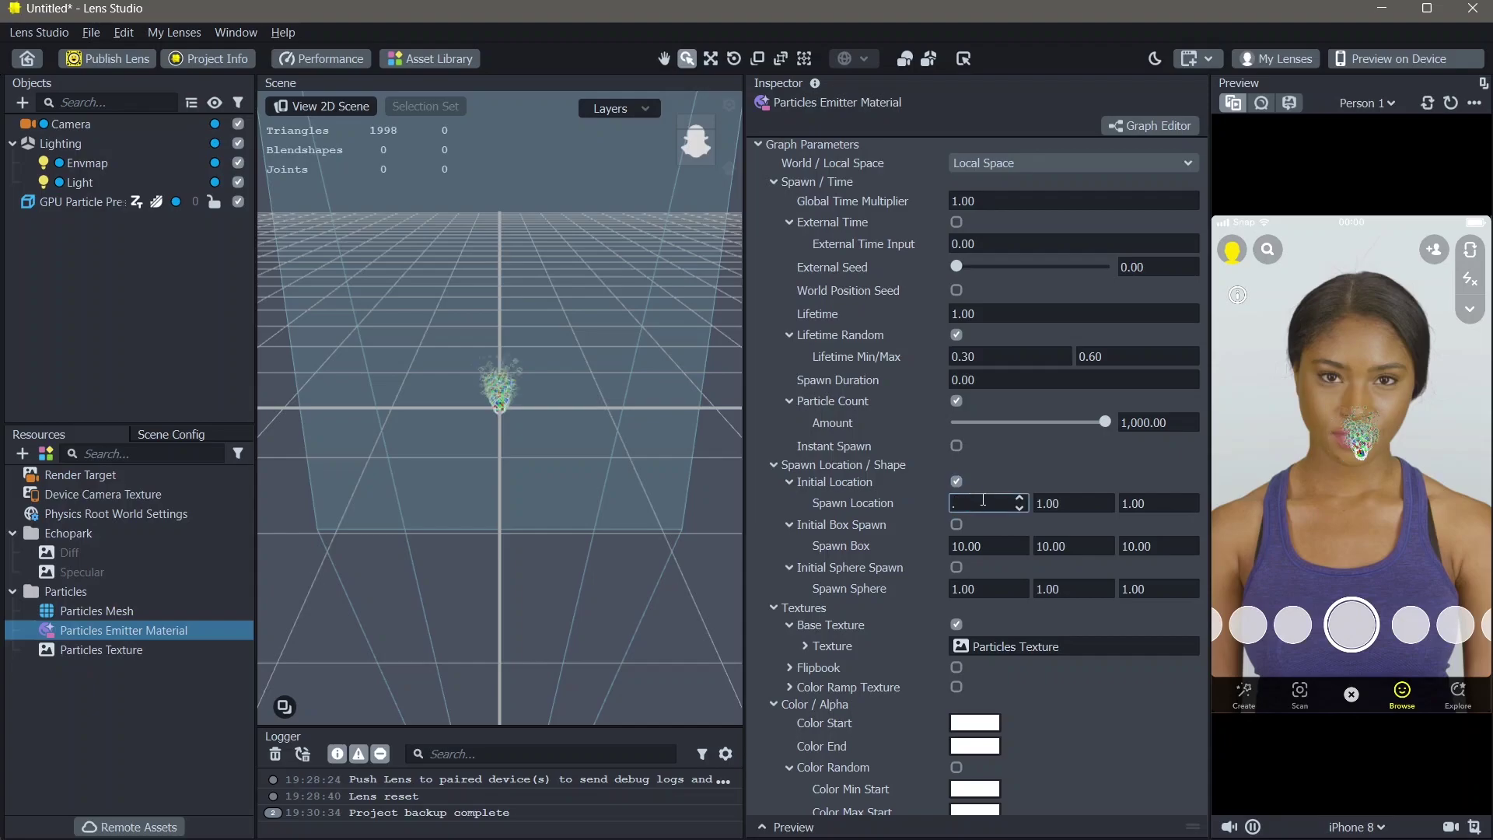
type("0")
left_click(1053, 504)
type("150")
key("Return")
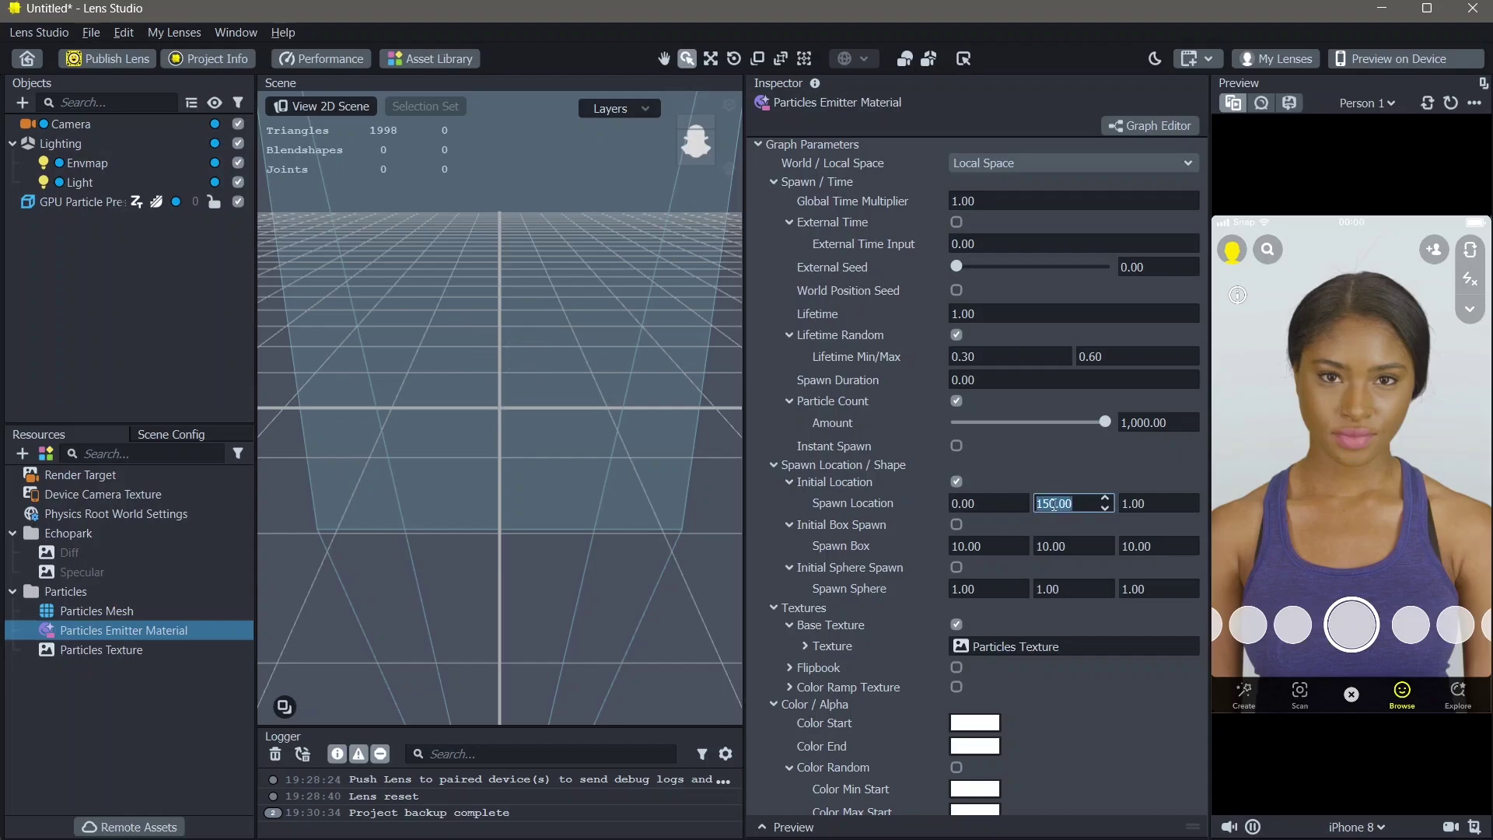
left_click(1158, 501)
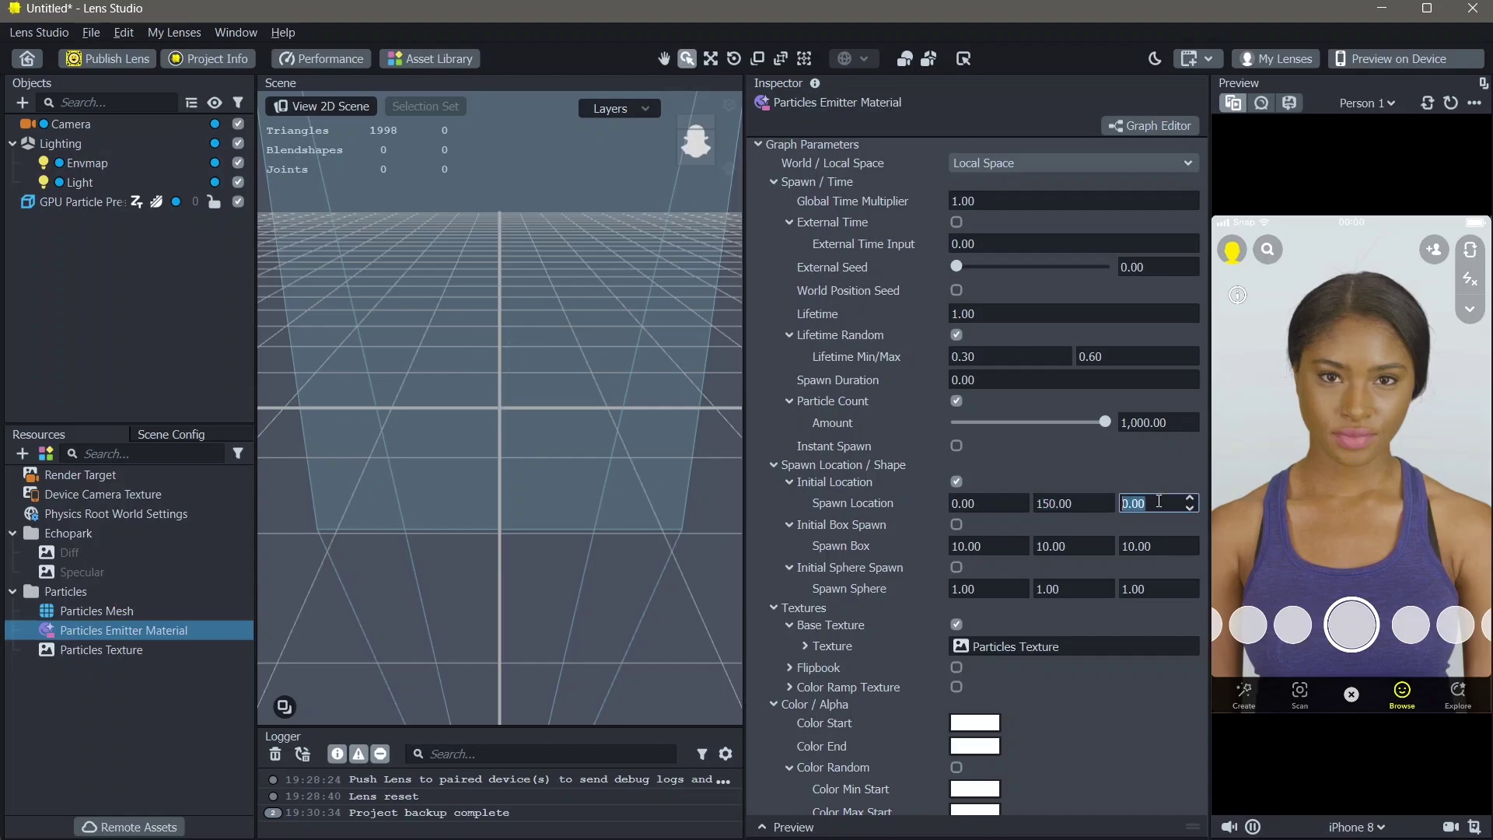
Enable Initial Sphere Spawn and set the Spawn Sphere to 500, 300, 500
left_click(957, 567)
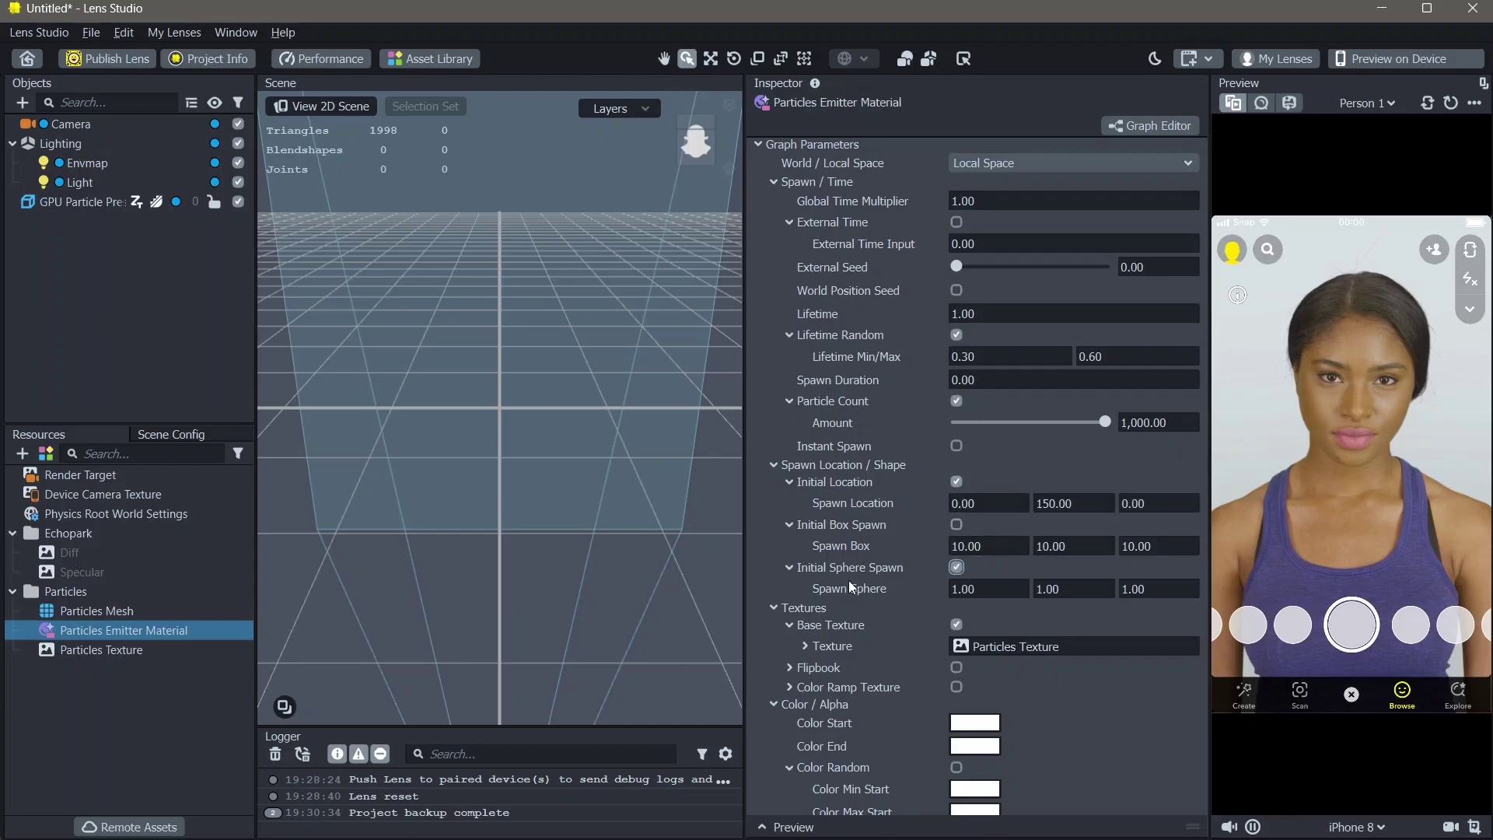
double_click(963, 589)
key("Return")
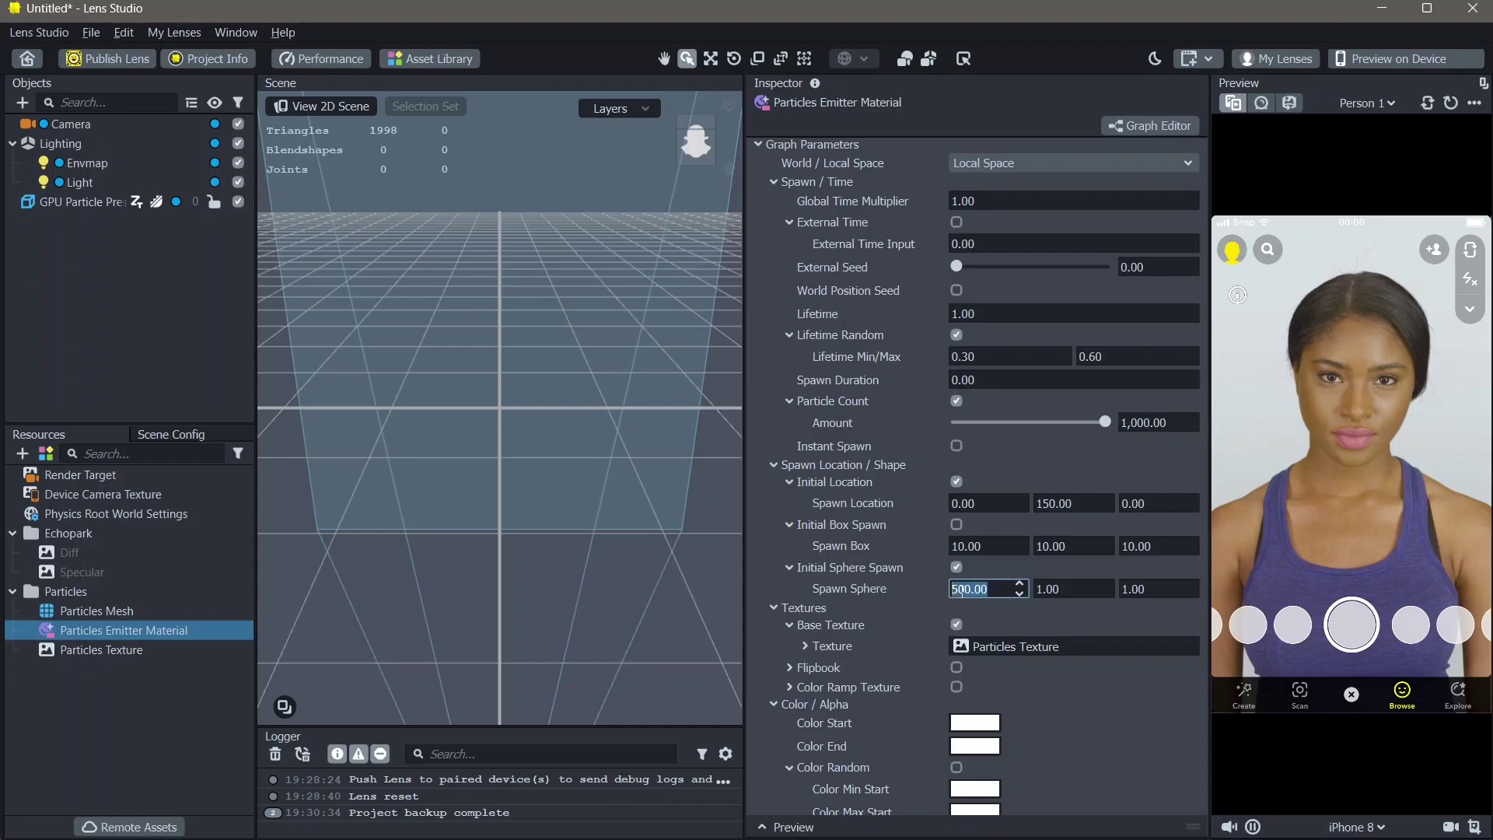
left_click(1061, 589)
type("3")
key("Return")
double_click(1133, 588)
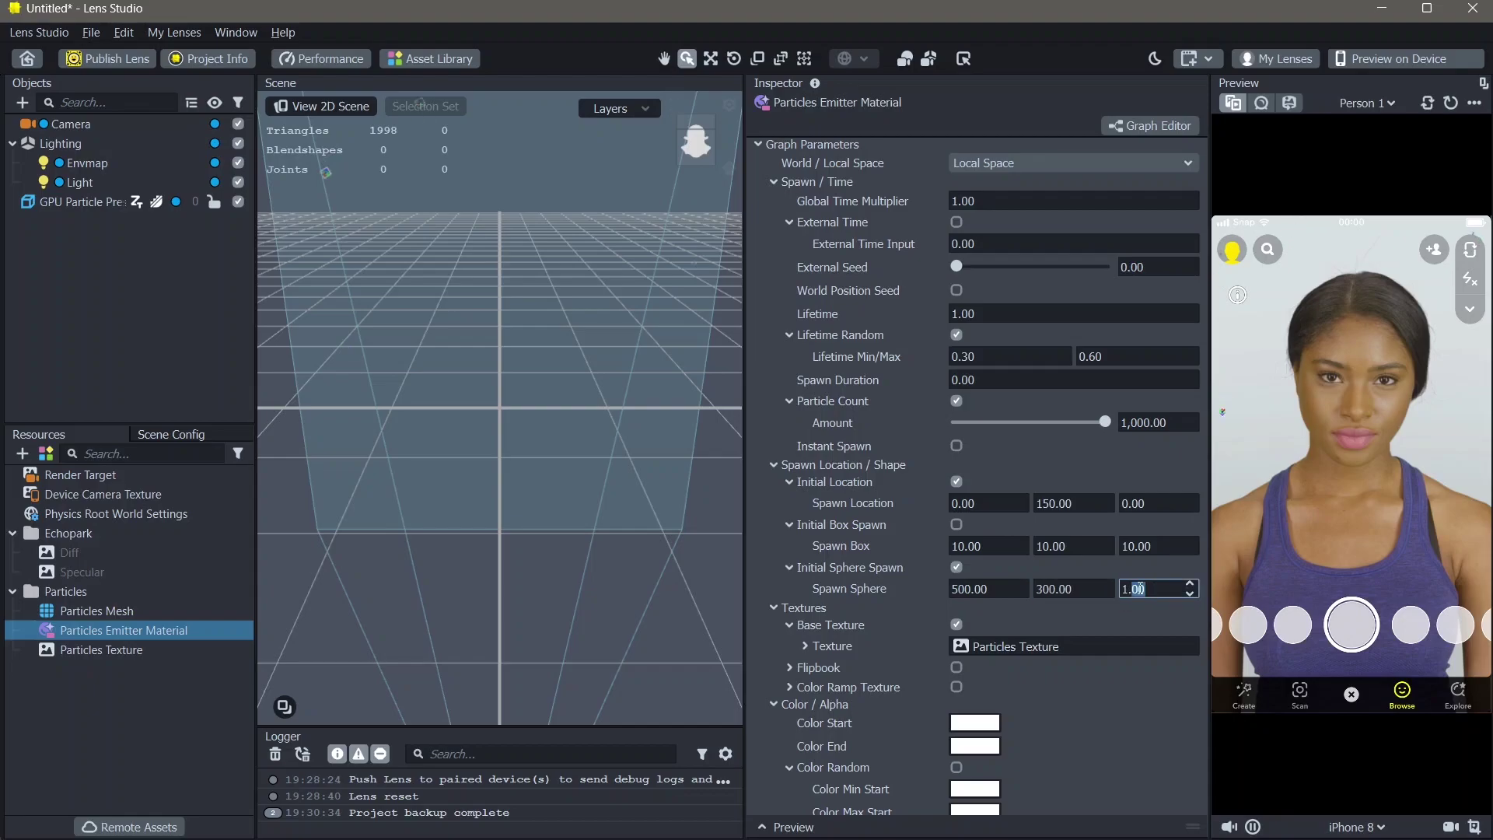
type("5")
key("Return")
Open fx_sparkles_2x2.png from the Sparkles folder to view the sparkle texture
left_click(1015, 477)
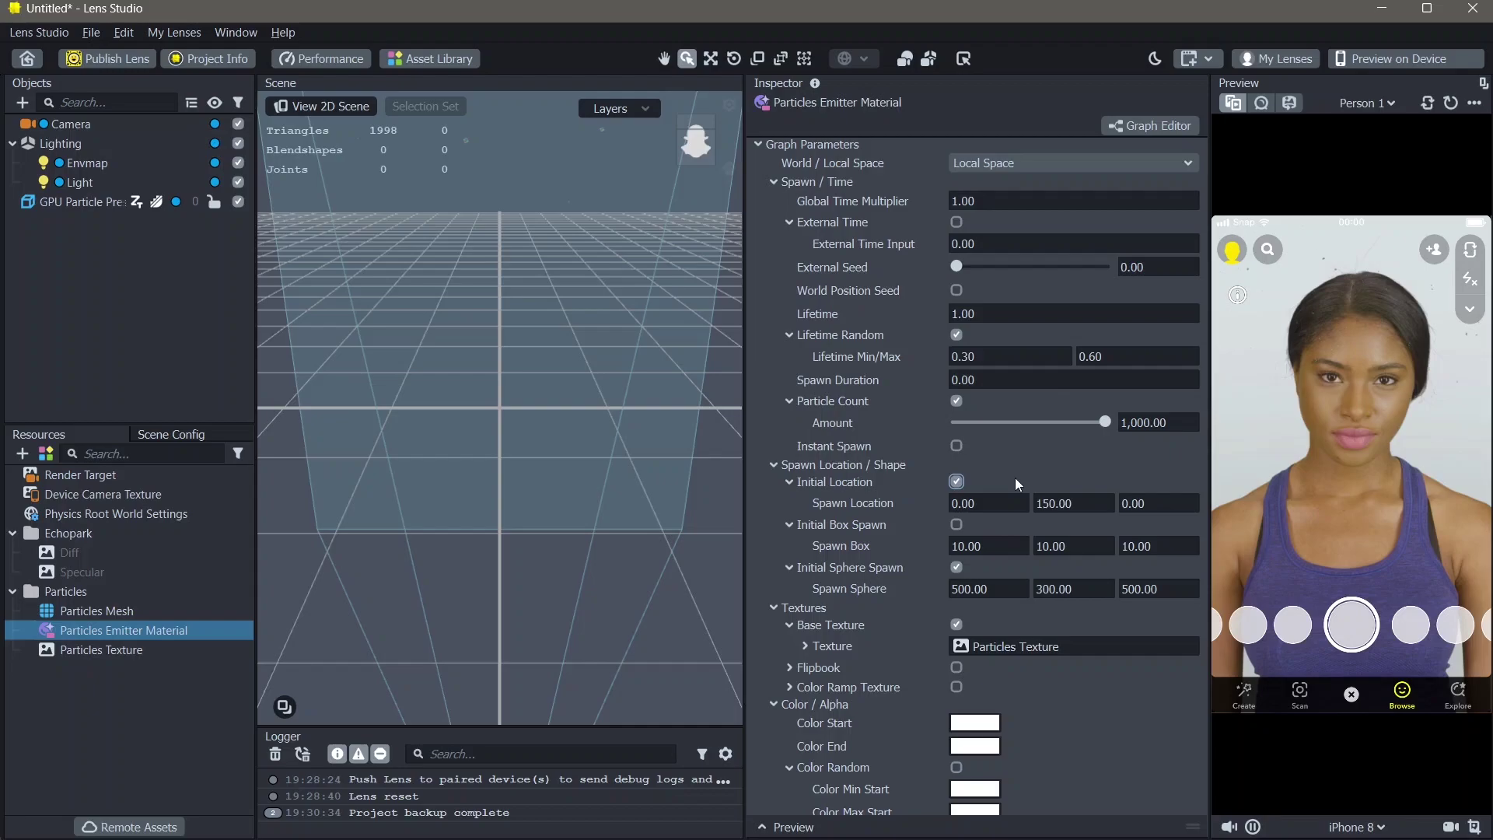
scroll(1085, 575, "down", 4)
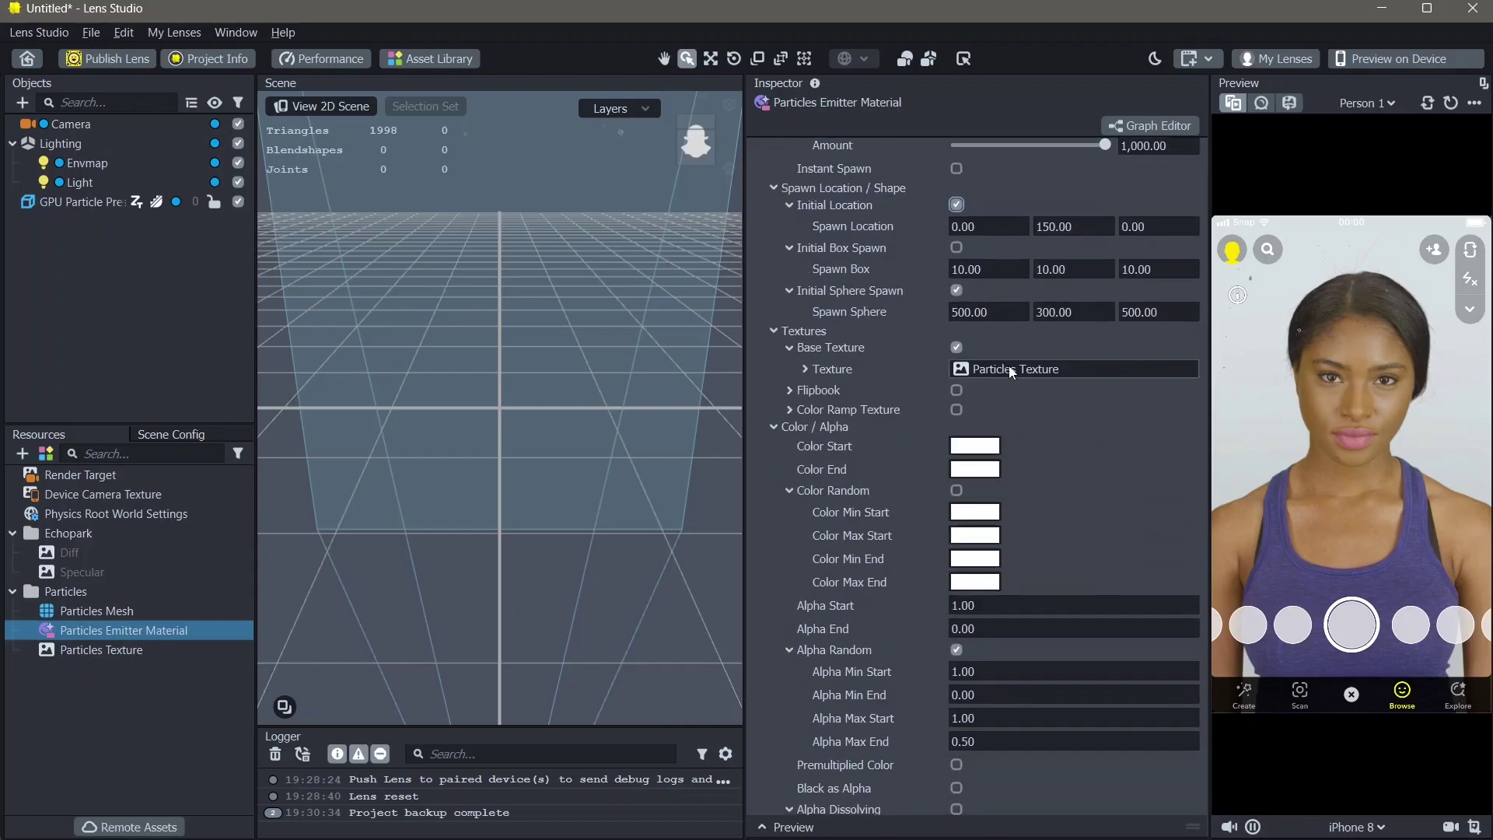
left_click(1025, 817)
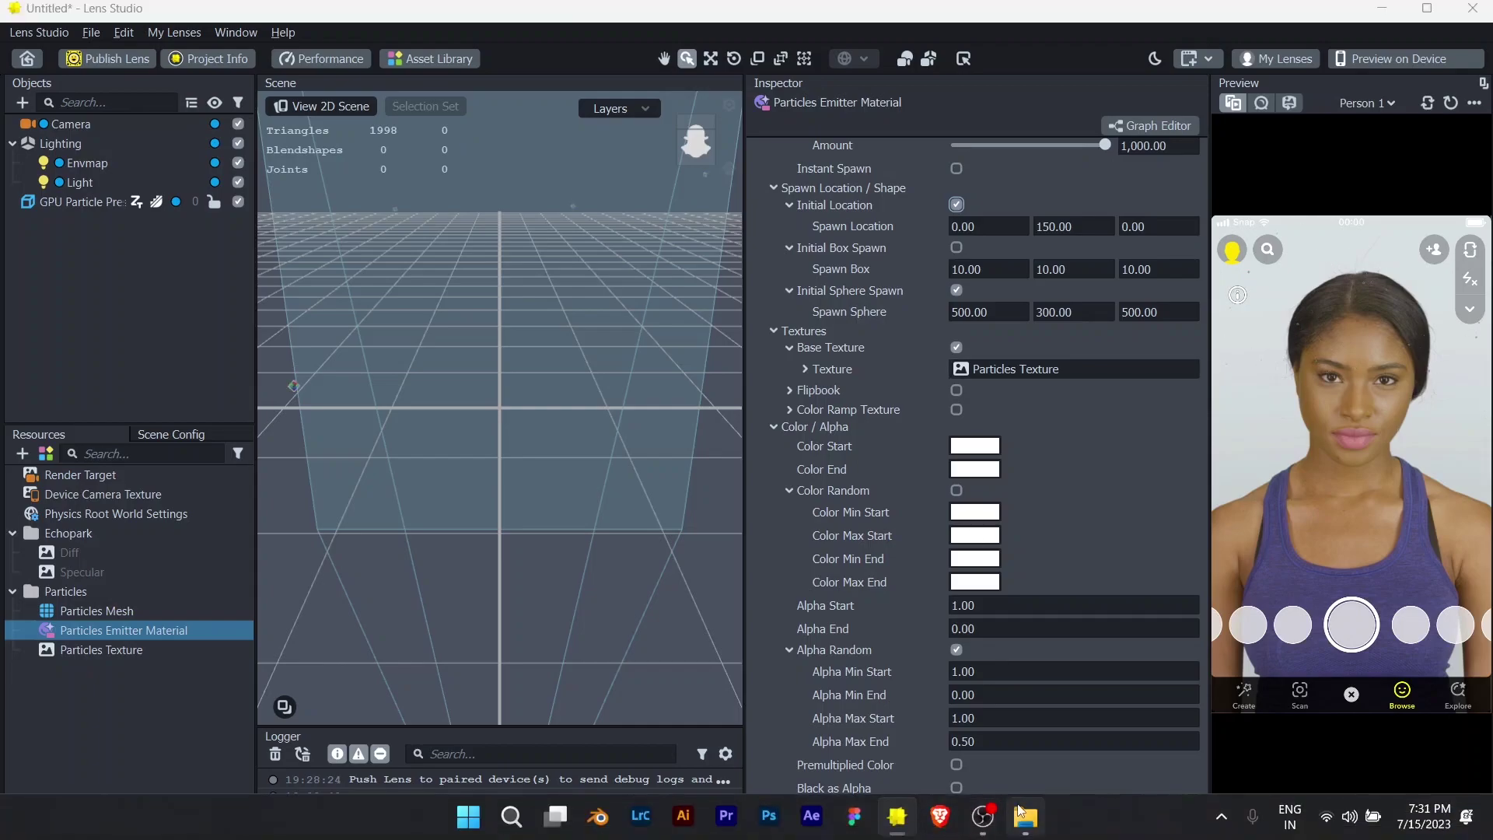
left_click(909, 261)
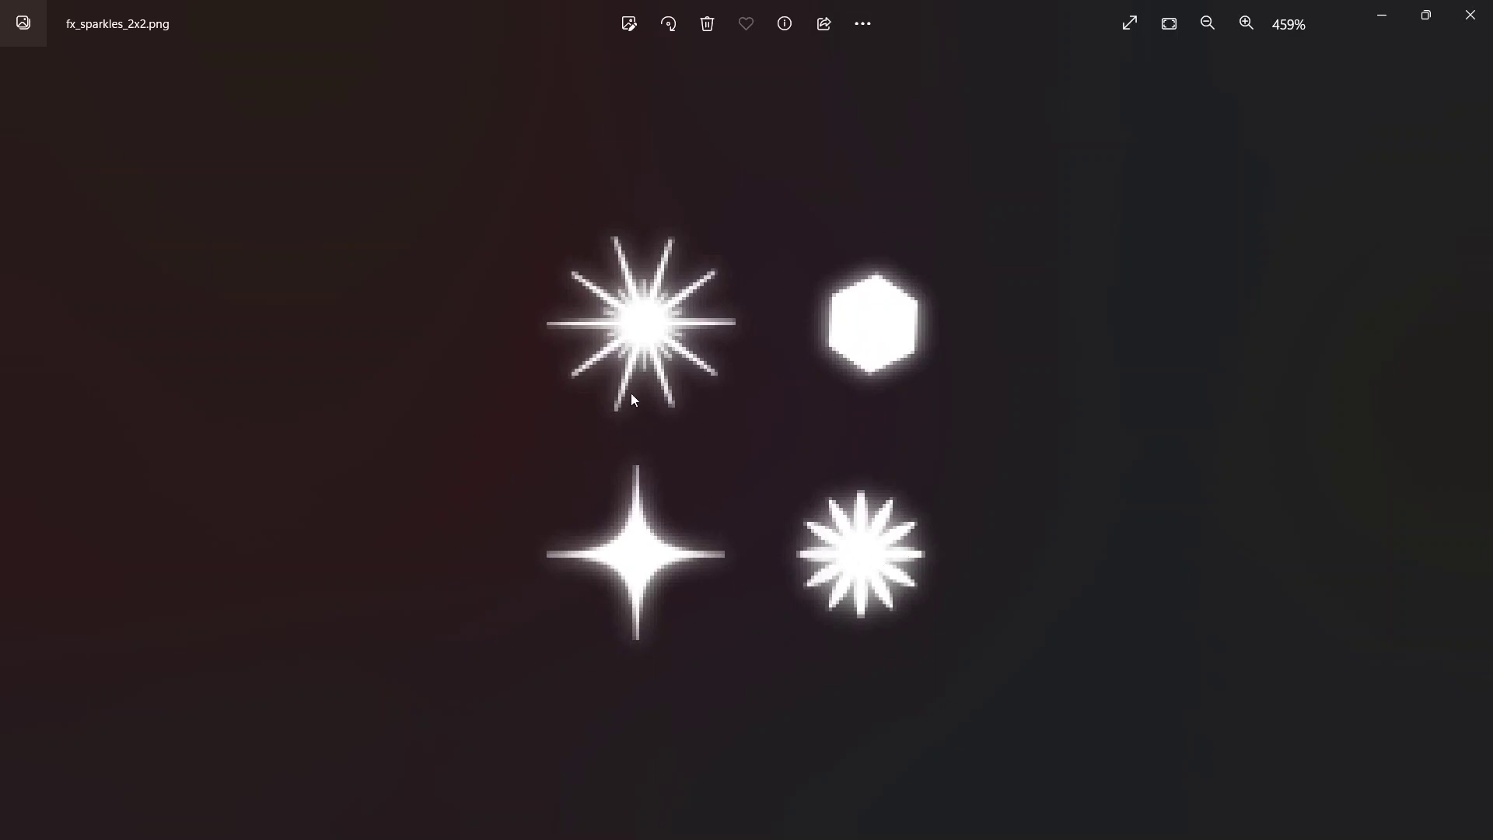
Import fx_sparkles_2x2 into Resources and assign it as the emitter material's base texture
left_click(1381, 15)
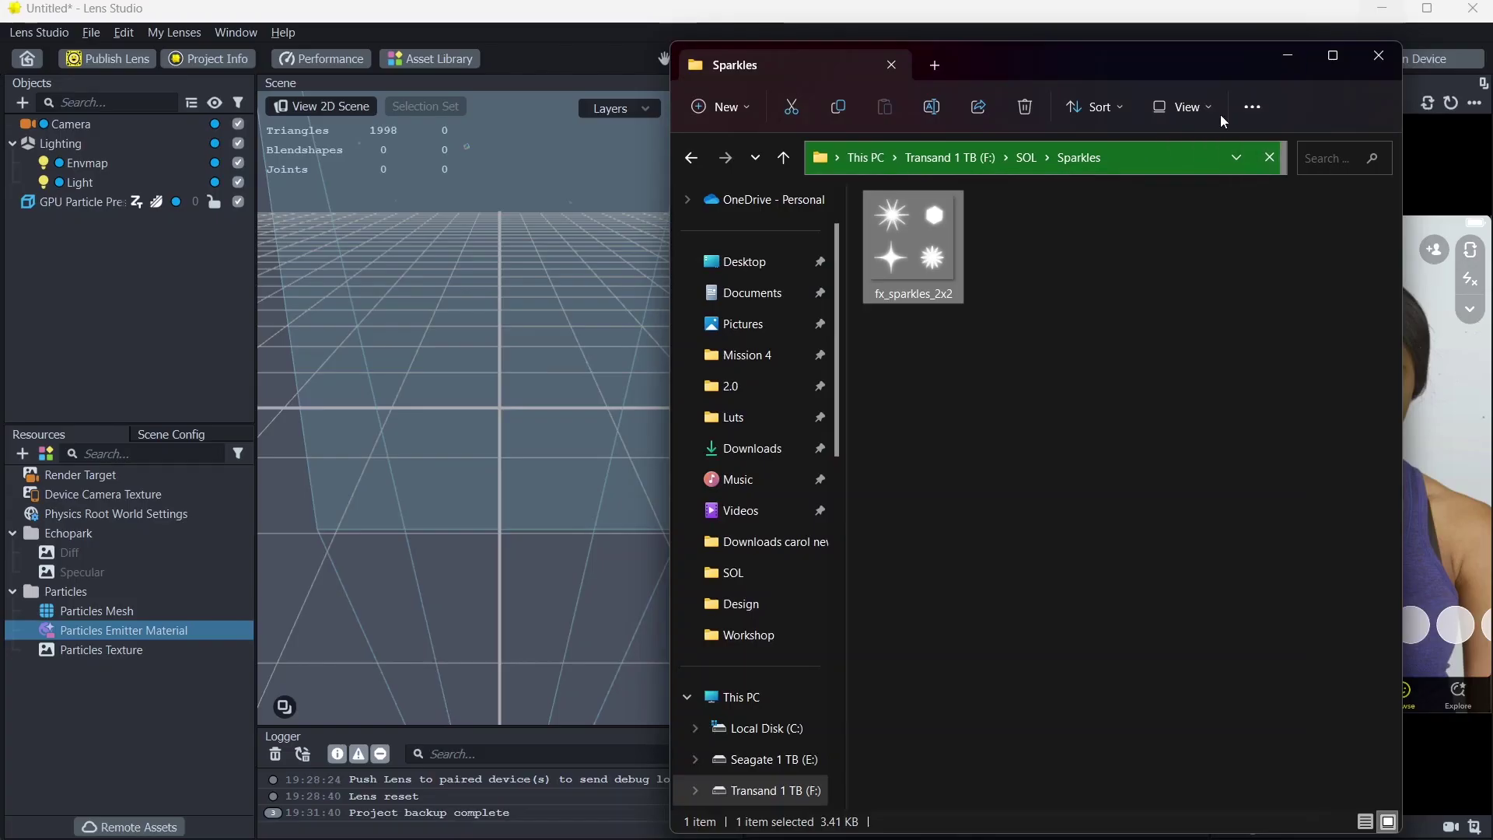
left_click_drag(343, 707, 80, 735)
left_click(79, 736)
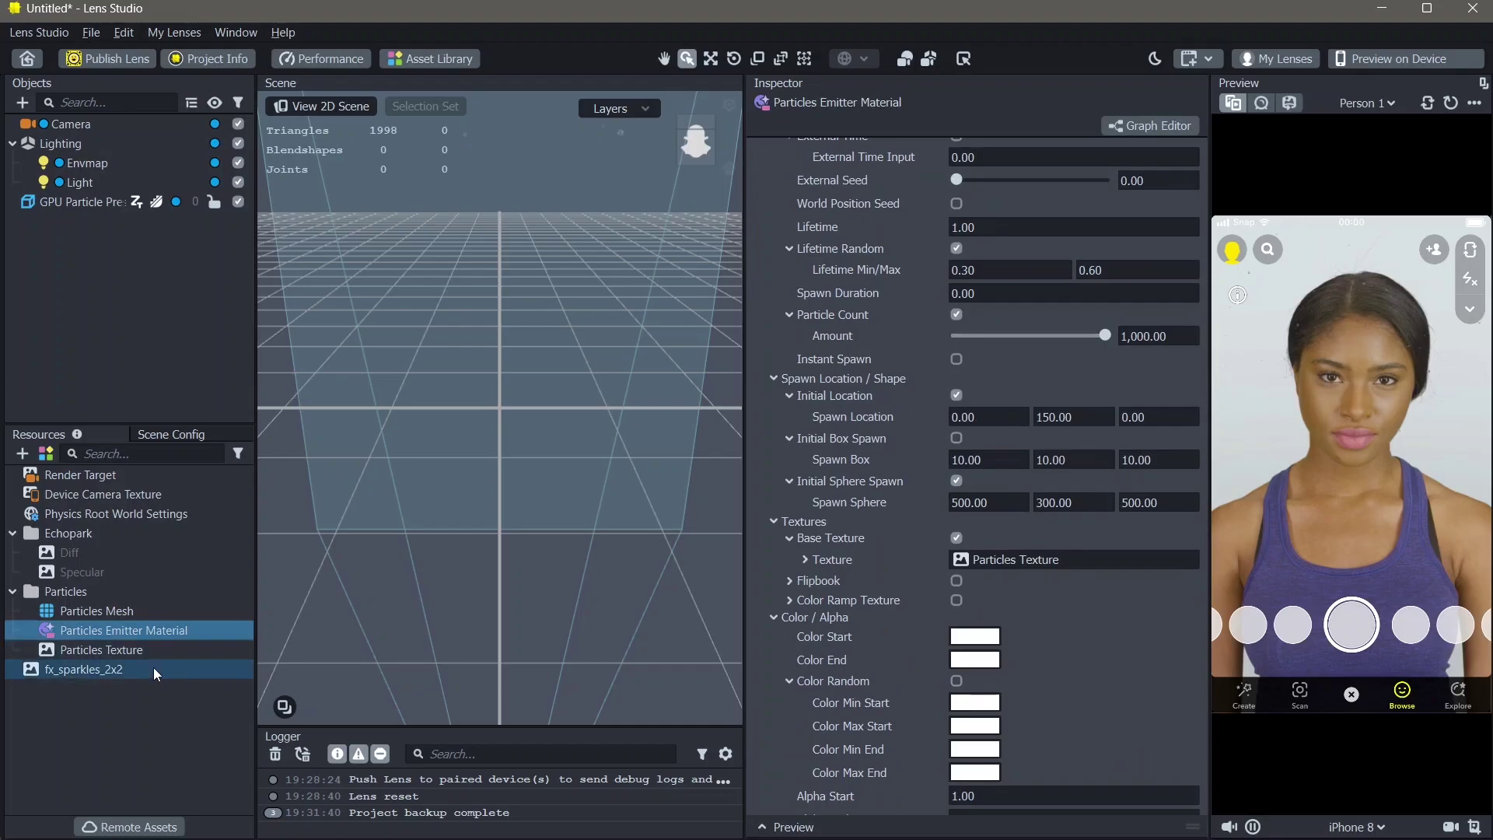
left_click_drag(153, 667, 1028, 561)
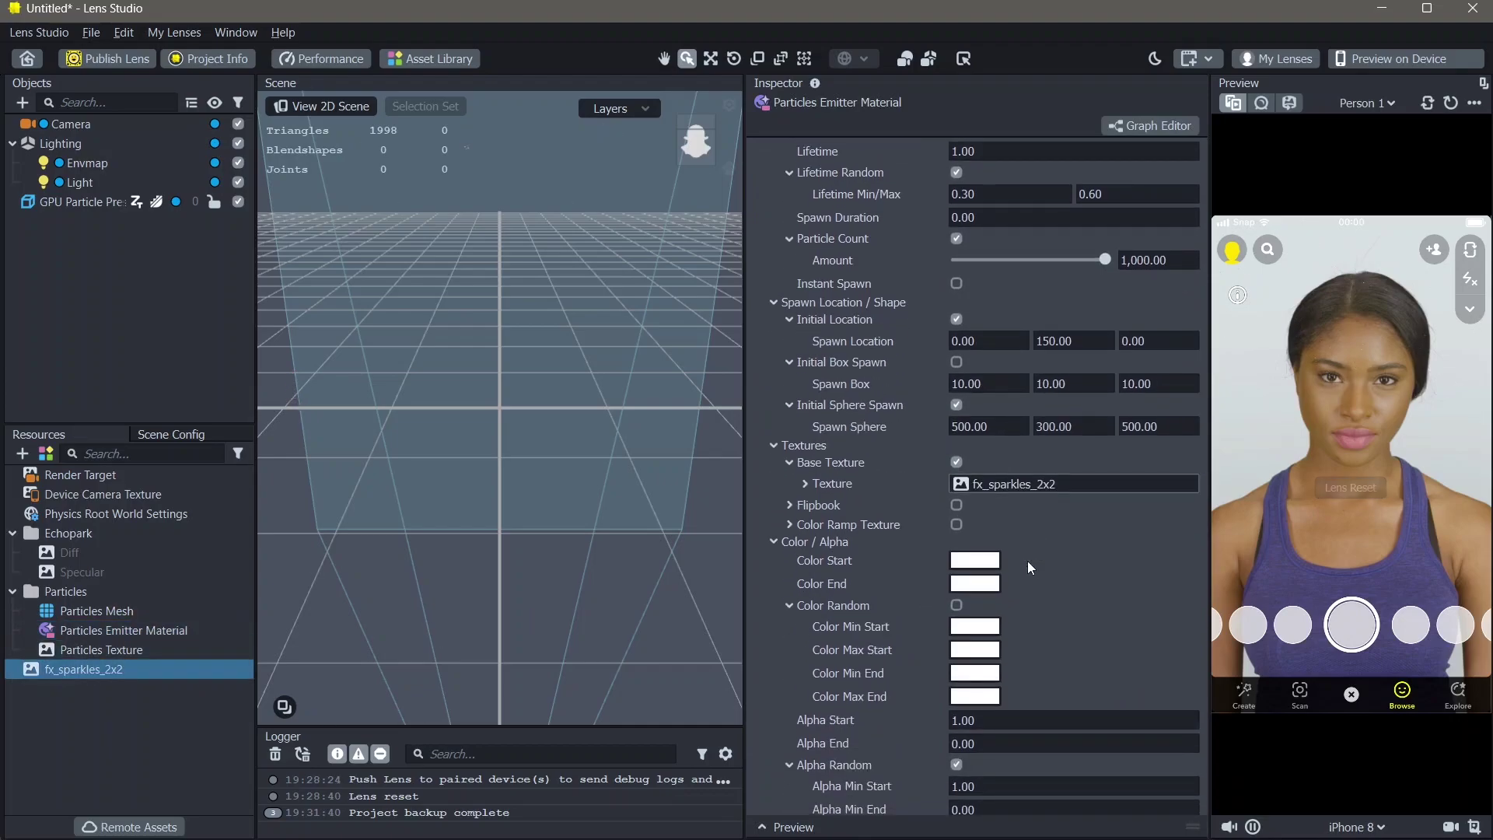
Enable Flipbook and set it to 2 columns and 2 rows
left_click(955, 506)
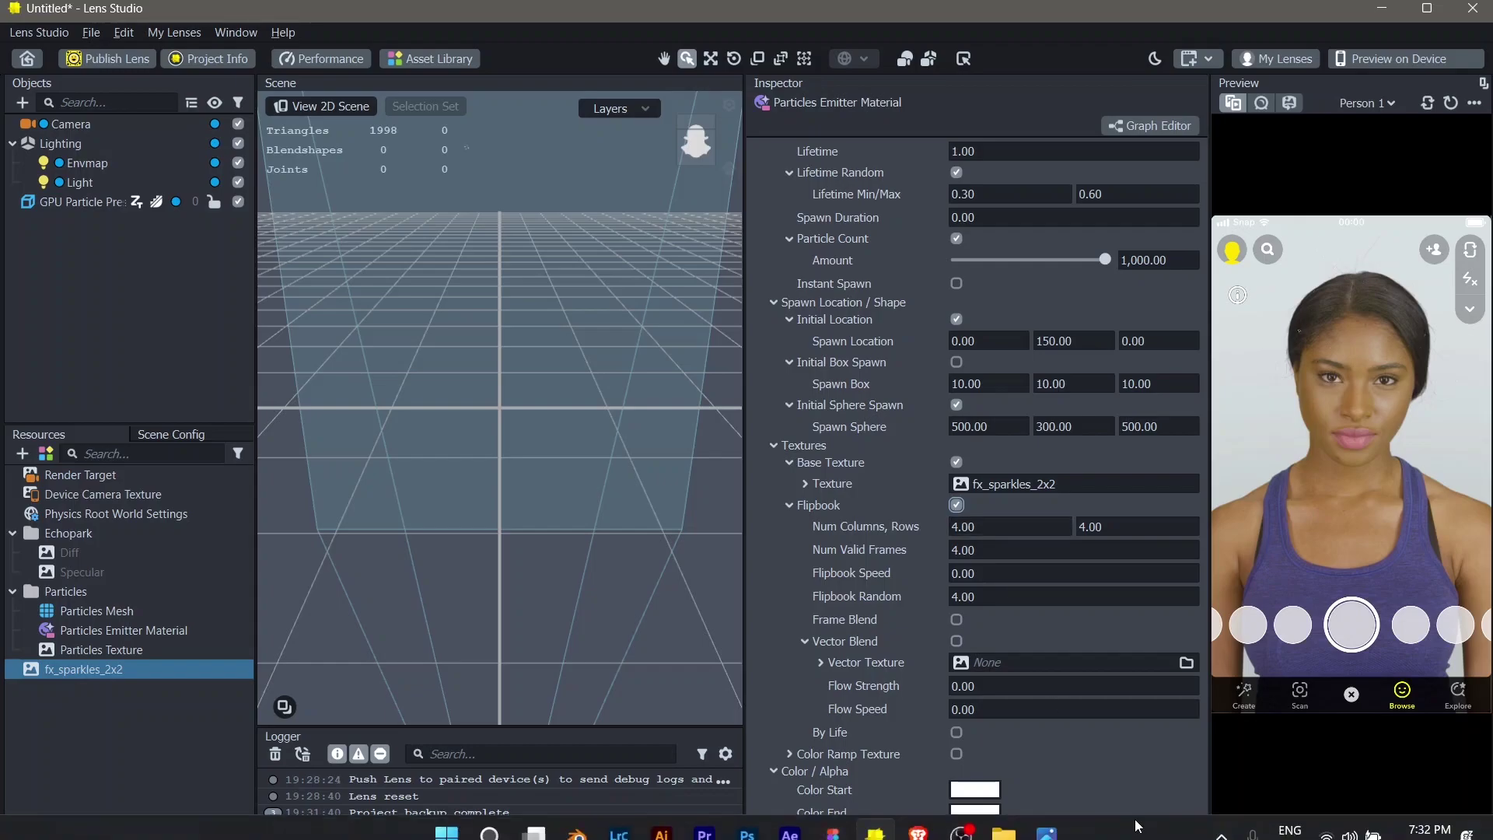
left_click(1053, 830)
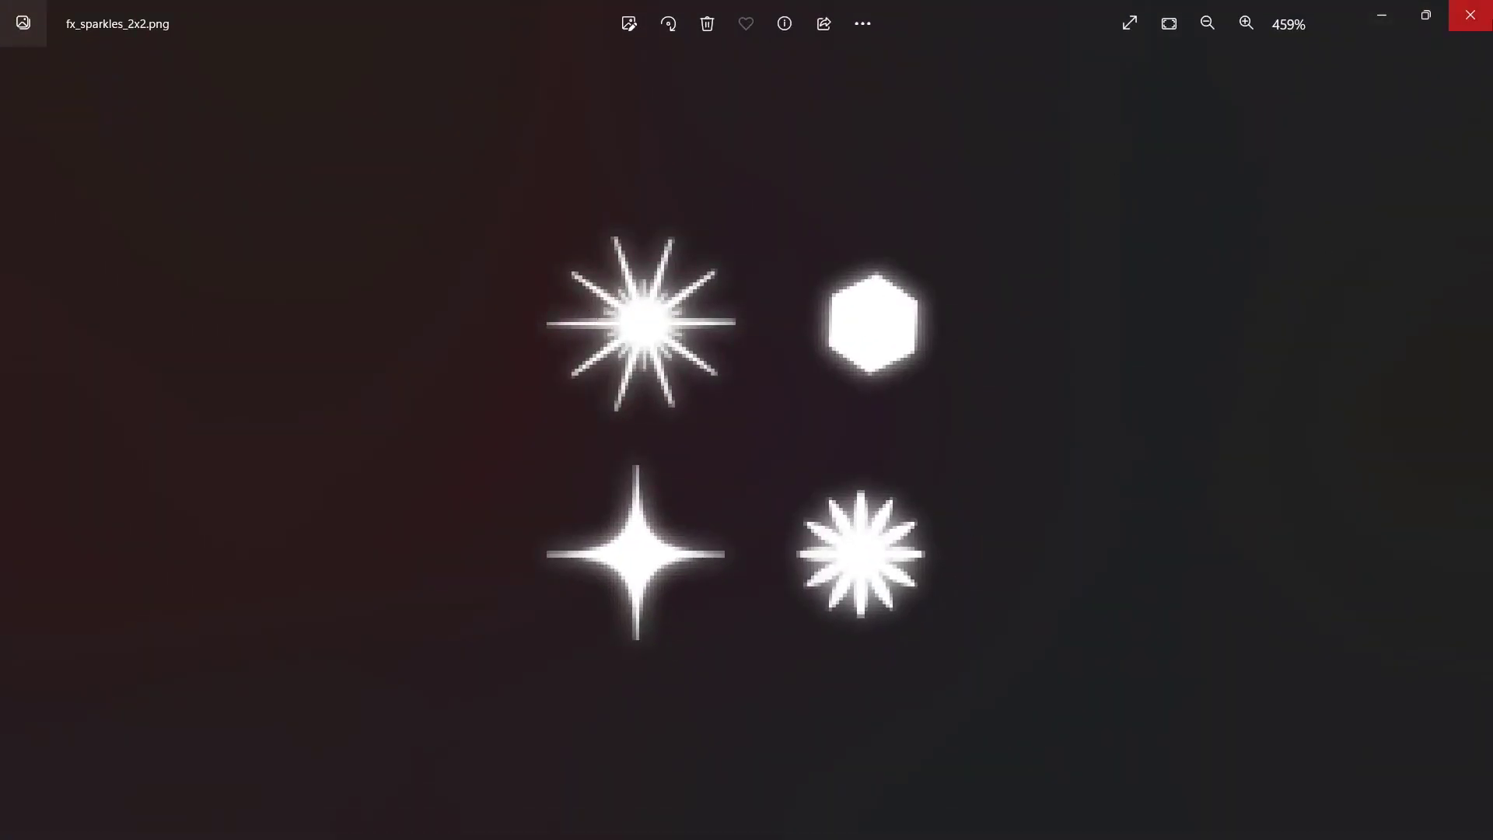
left_click(1469, 15)
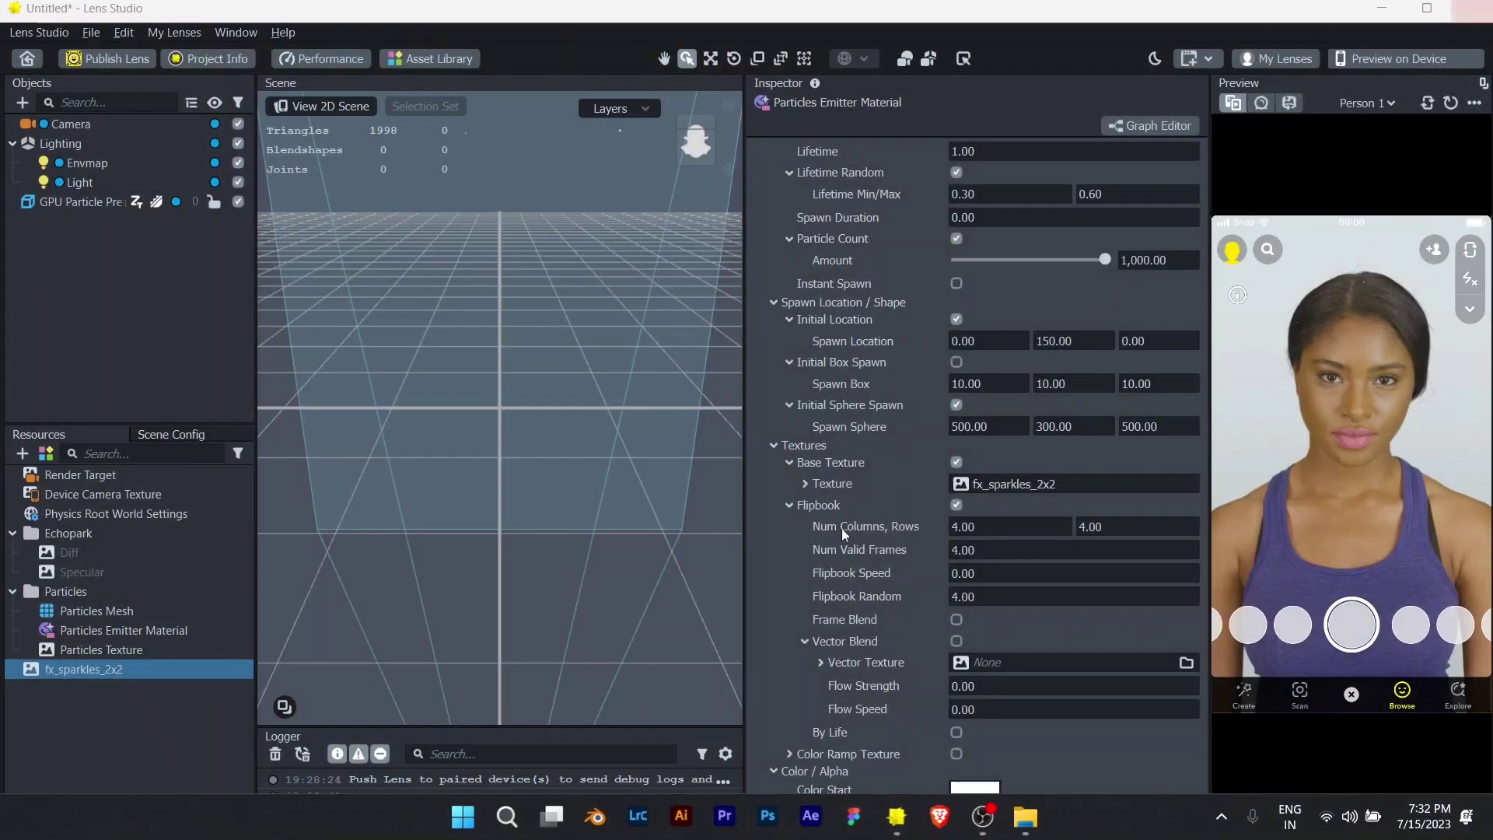
left_click(1019, 526)
type("2")
key("Return")
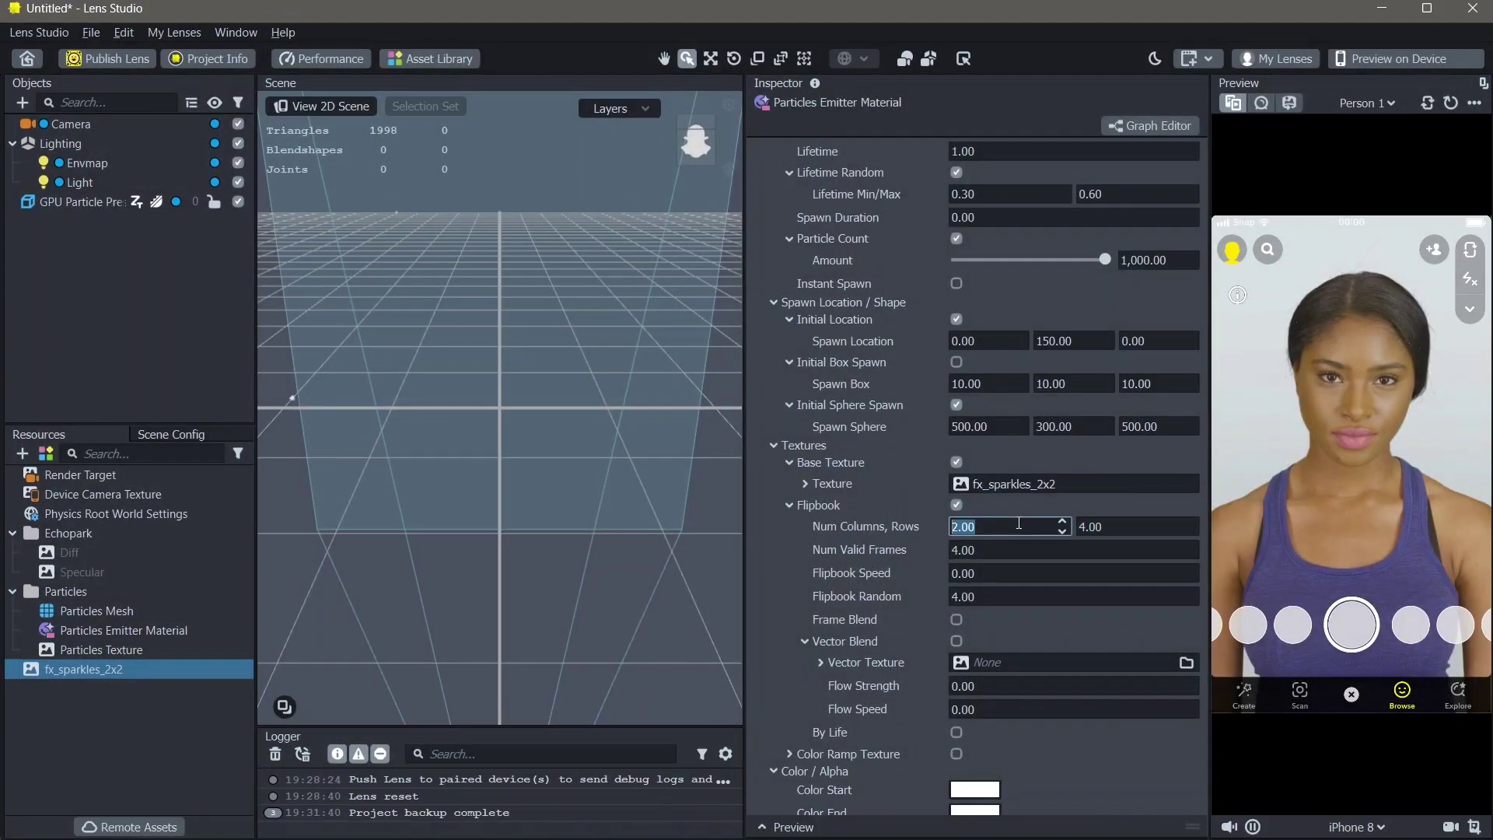
left_click(1132, 526)
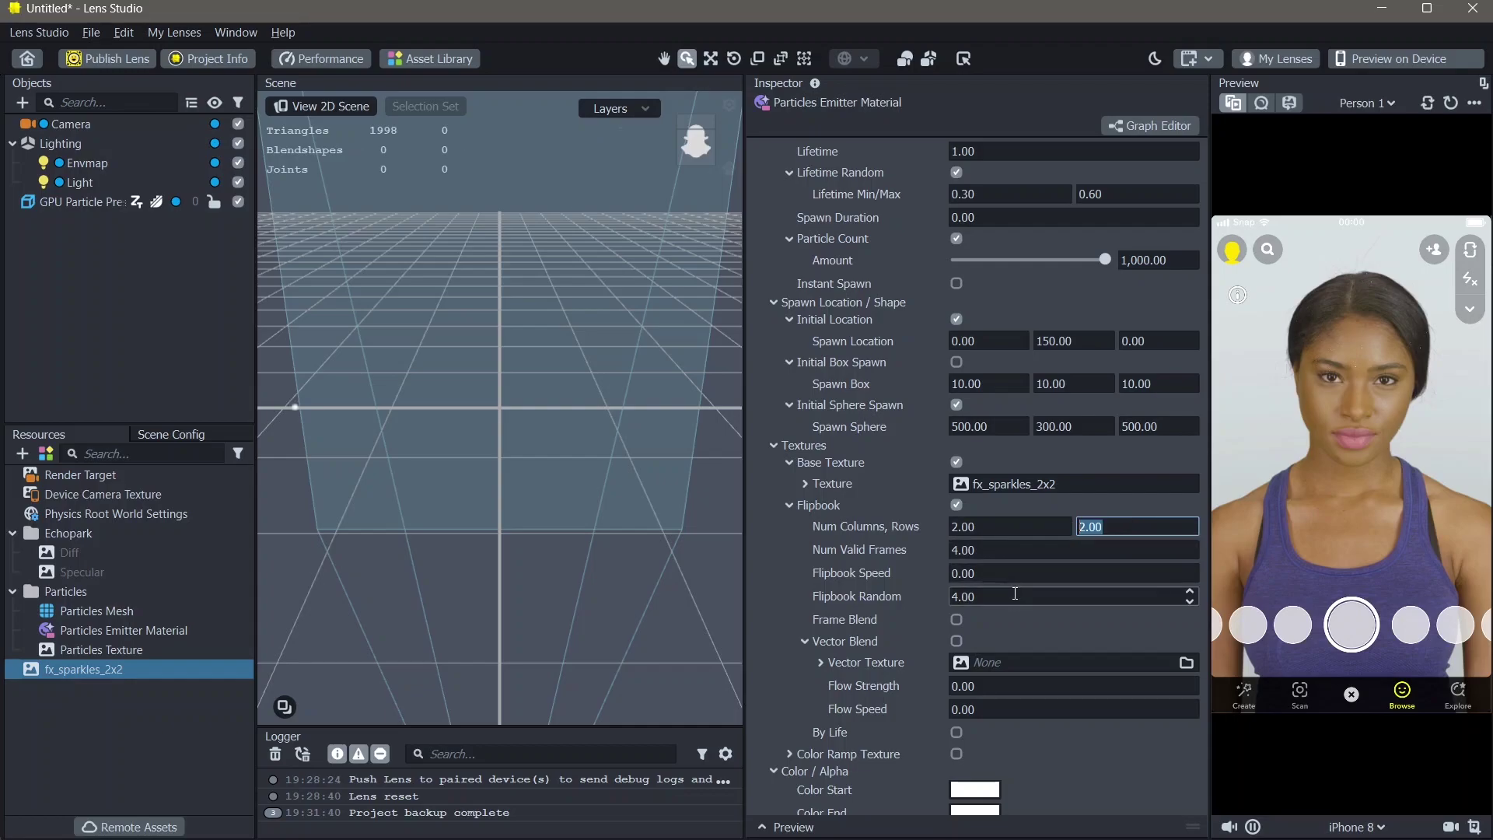
Re-enter Dissolve Speed as 0.10
scroll(1014, 580, "down", 4)
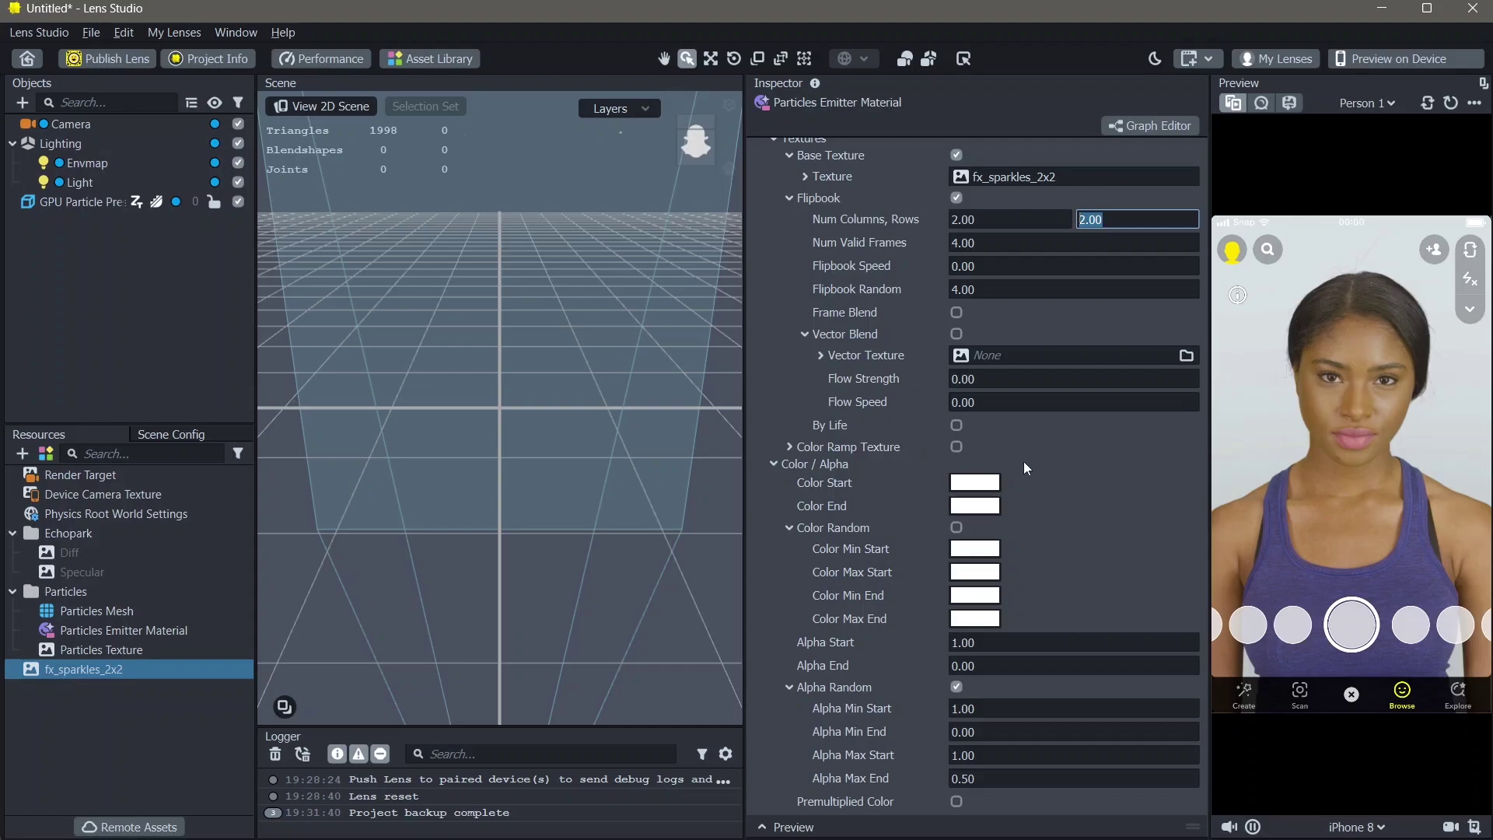
mouse_move(917, 445)
scroll(995, 483, "down", 10)
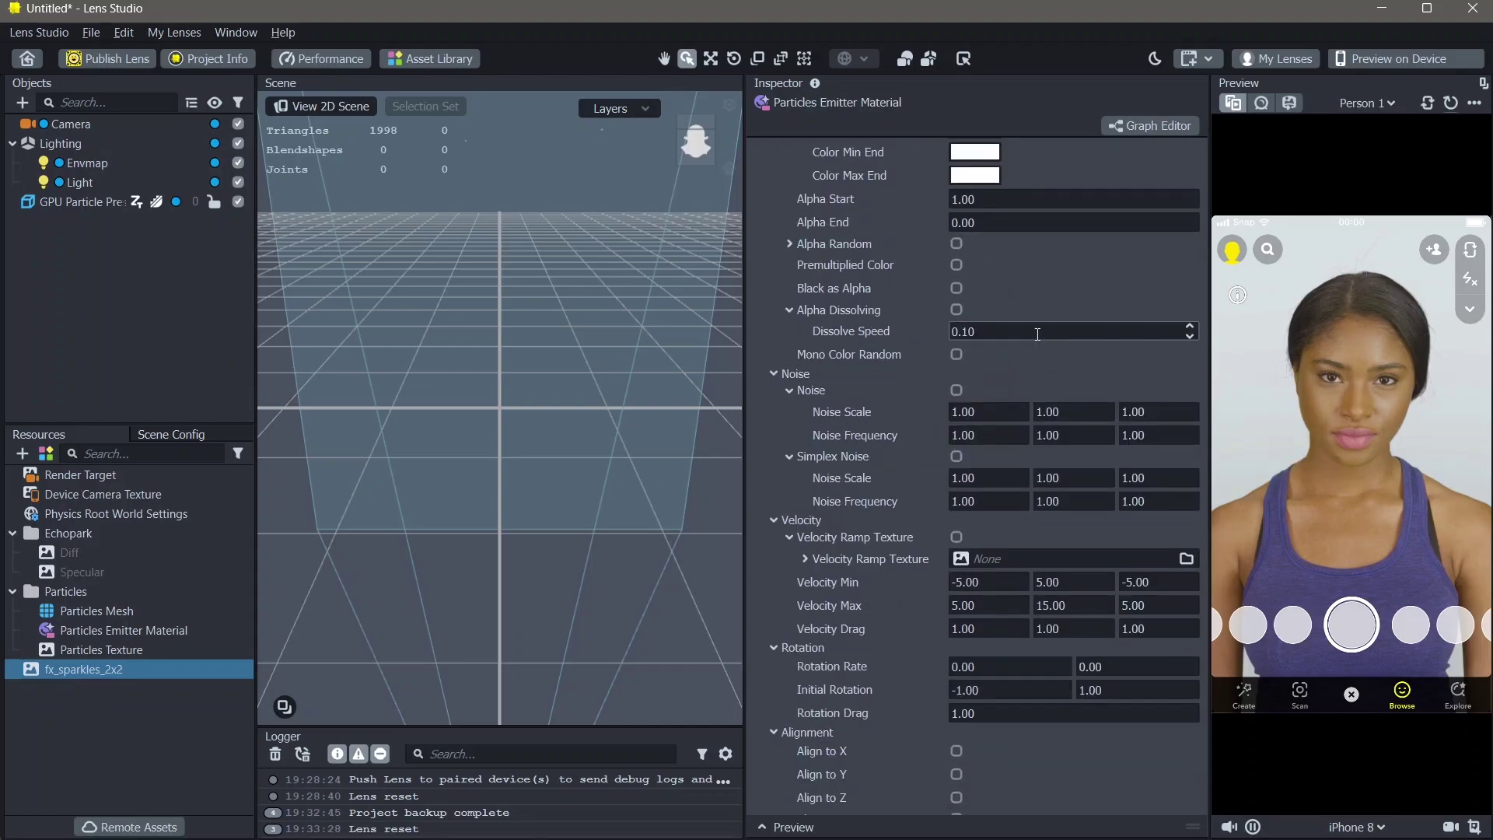
left_click(1037, 333)
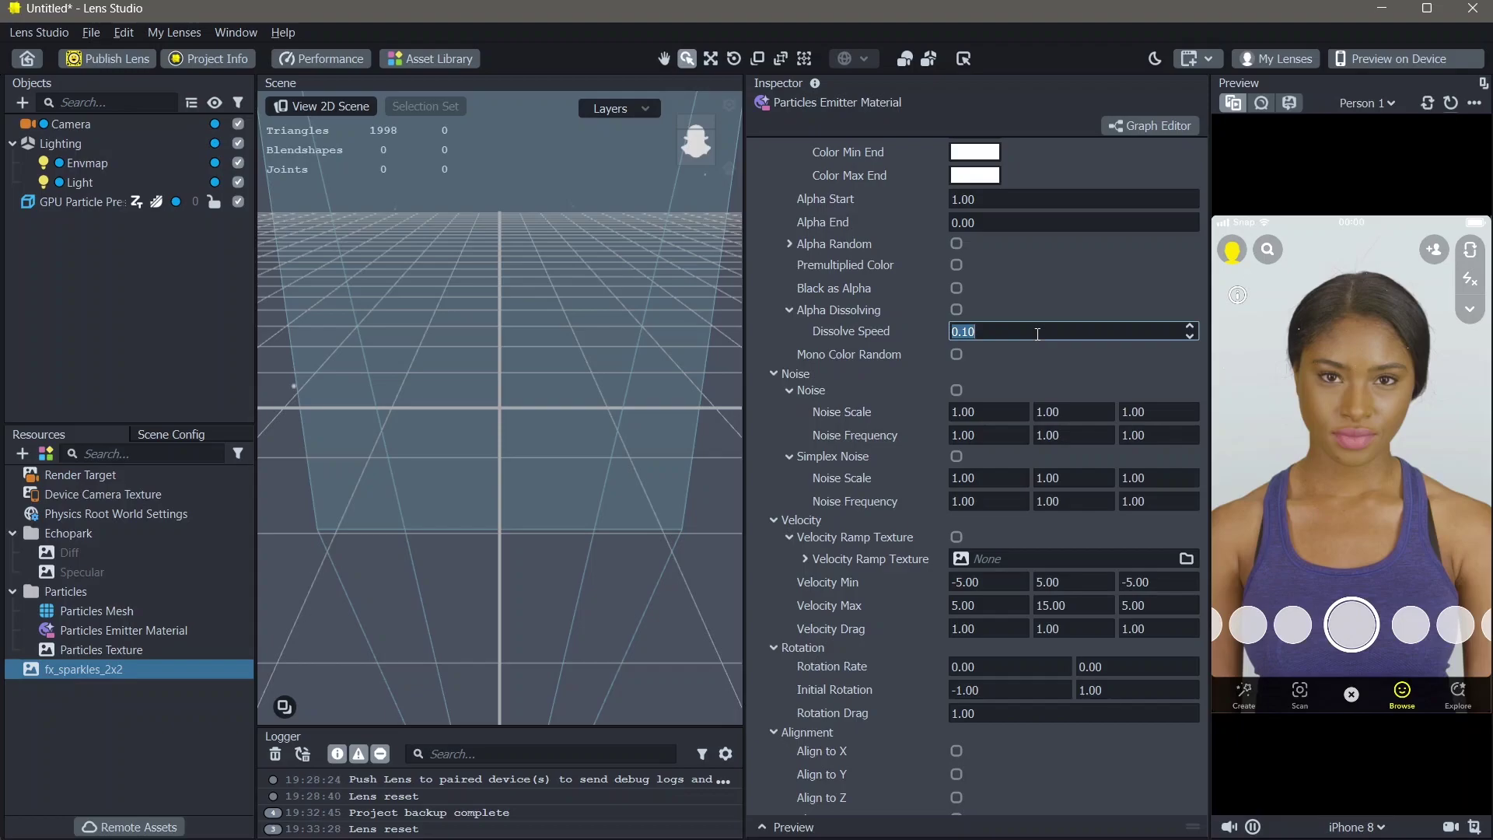
type(".")
type("10")
key("Return")
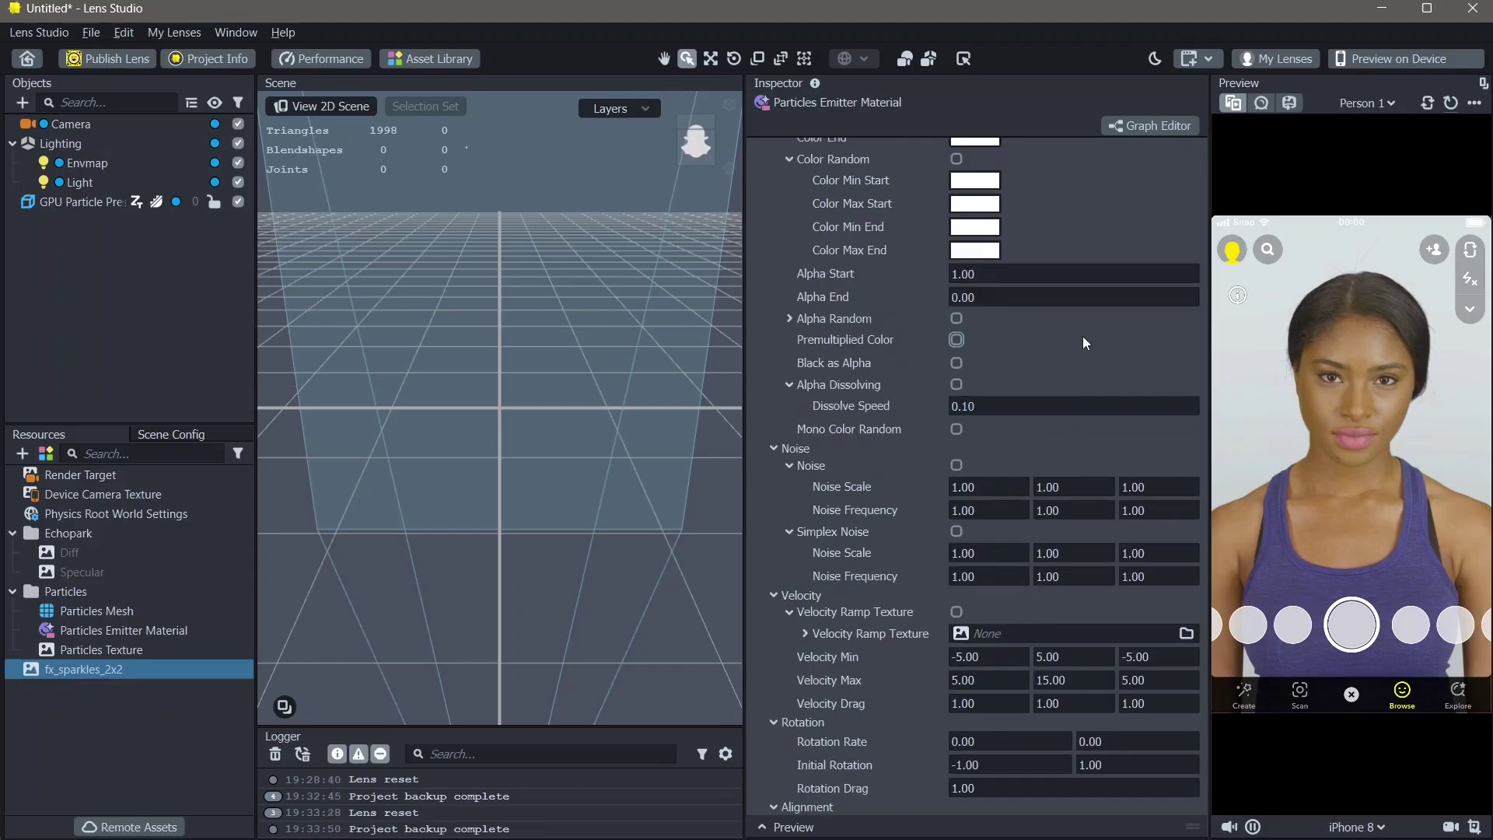
Set Velocity Min to 10, 10, 10
scroll(1082, 336, "down", 5)
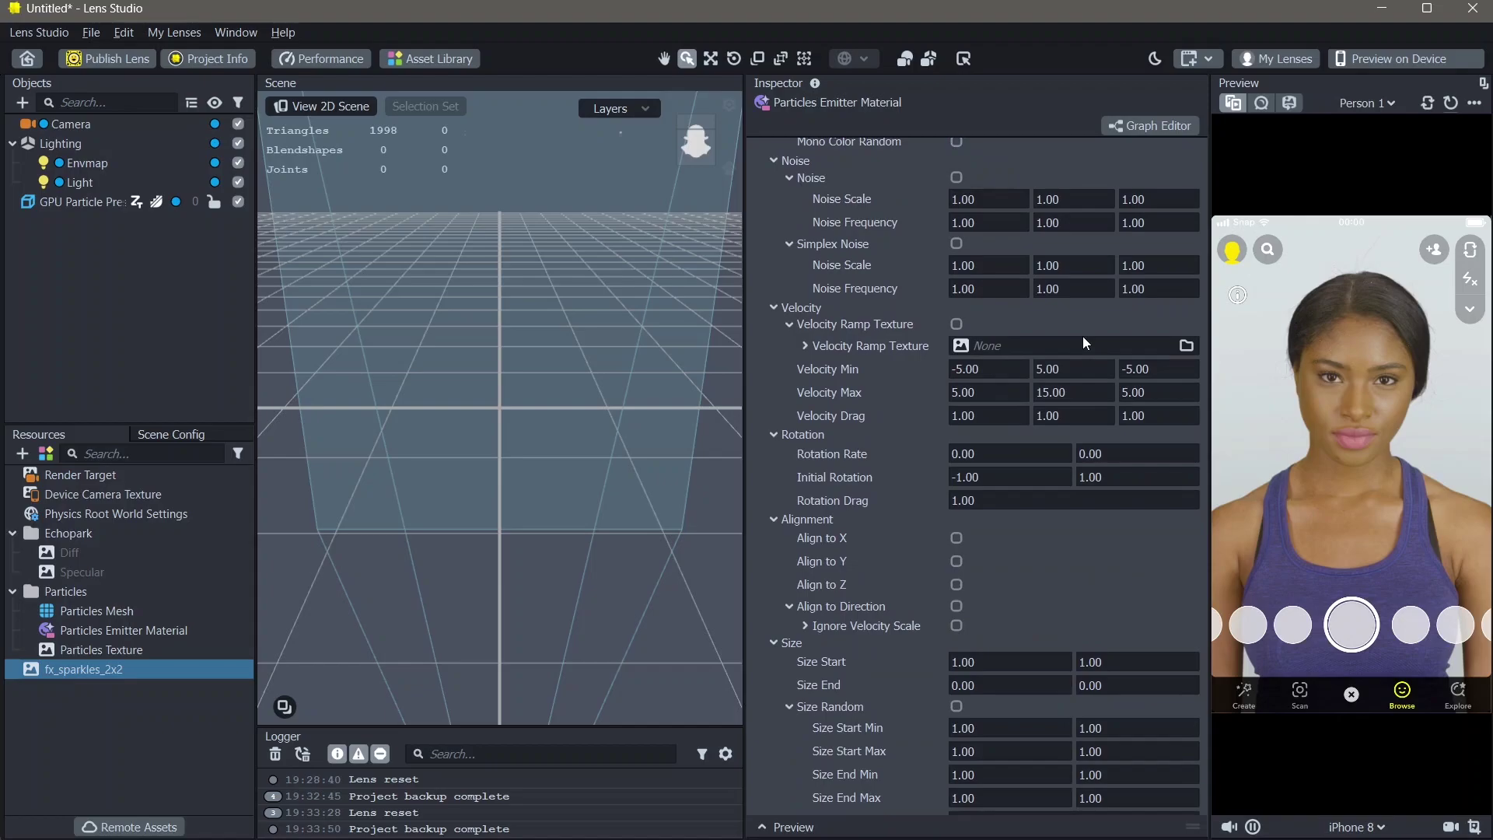
left_click(987, 368)
type("10")
key("Return")
left_click(1059, 370)
type("10")
key("Return")
left_click(1129, 370)
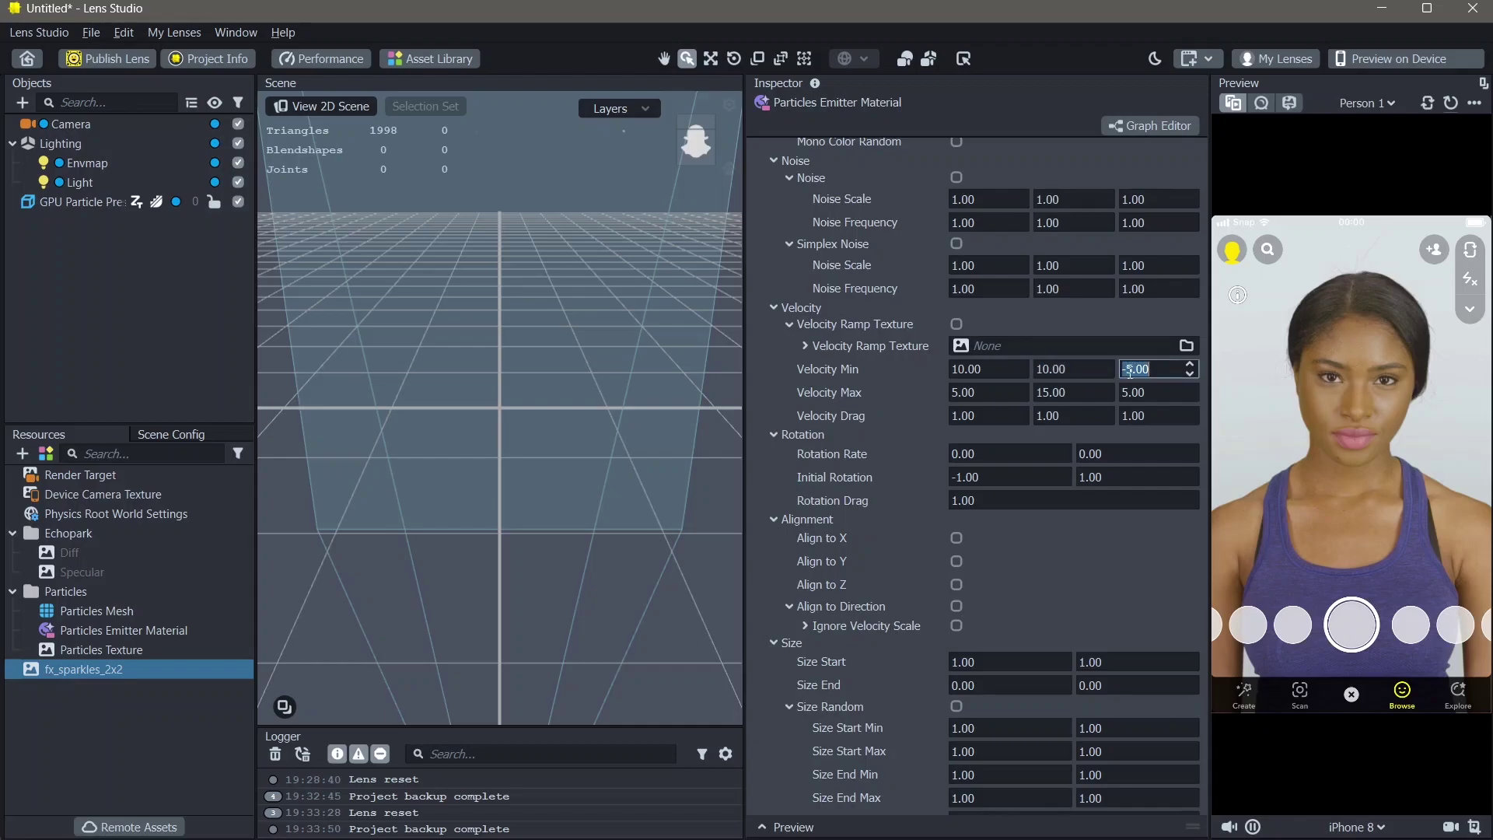
type("10")
key("Return")
Set Velocity Max to -10, -10, -10
left_click(995, 394)
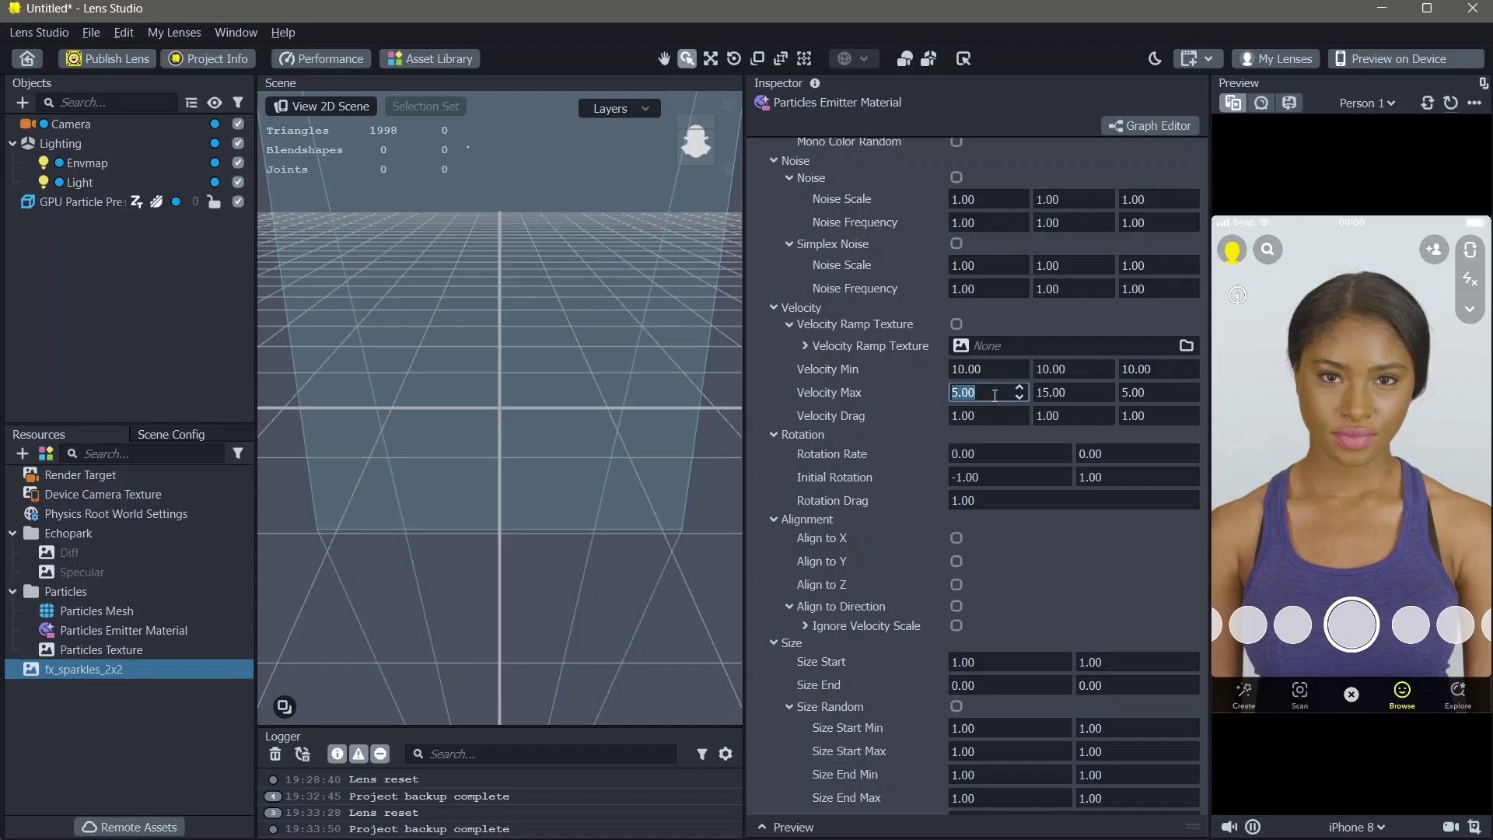
type("-10")
key("Return")
left_click(1047, 393)
type("-10")
key("Return")
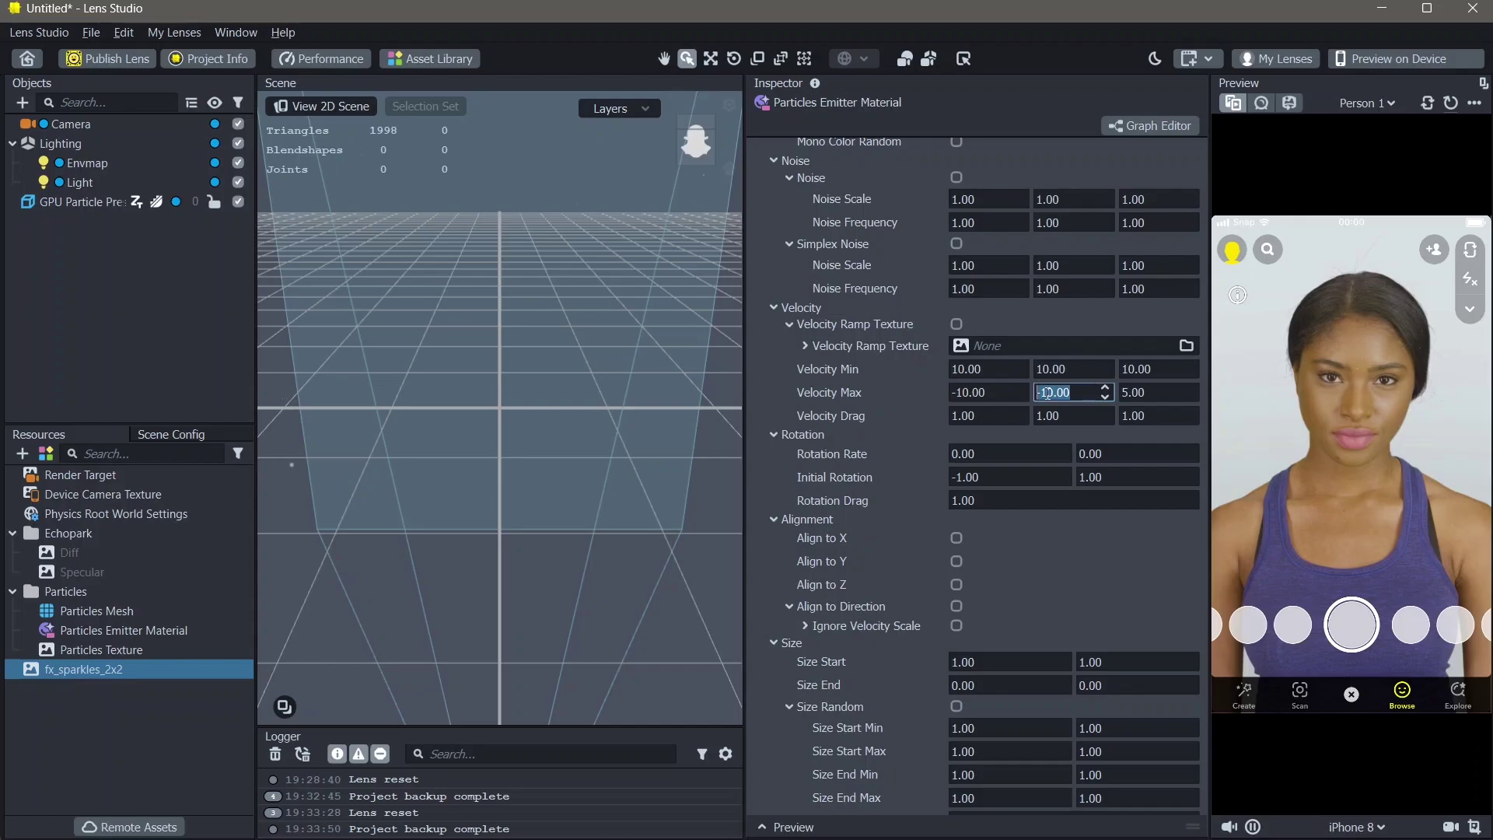
left_click(1140, 391)
type("-10")
key("Return")
scroll(1113, 296, "down", 3)
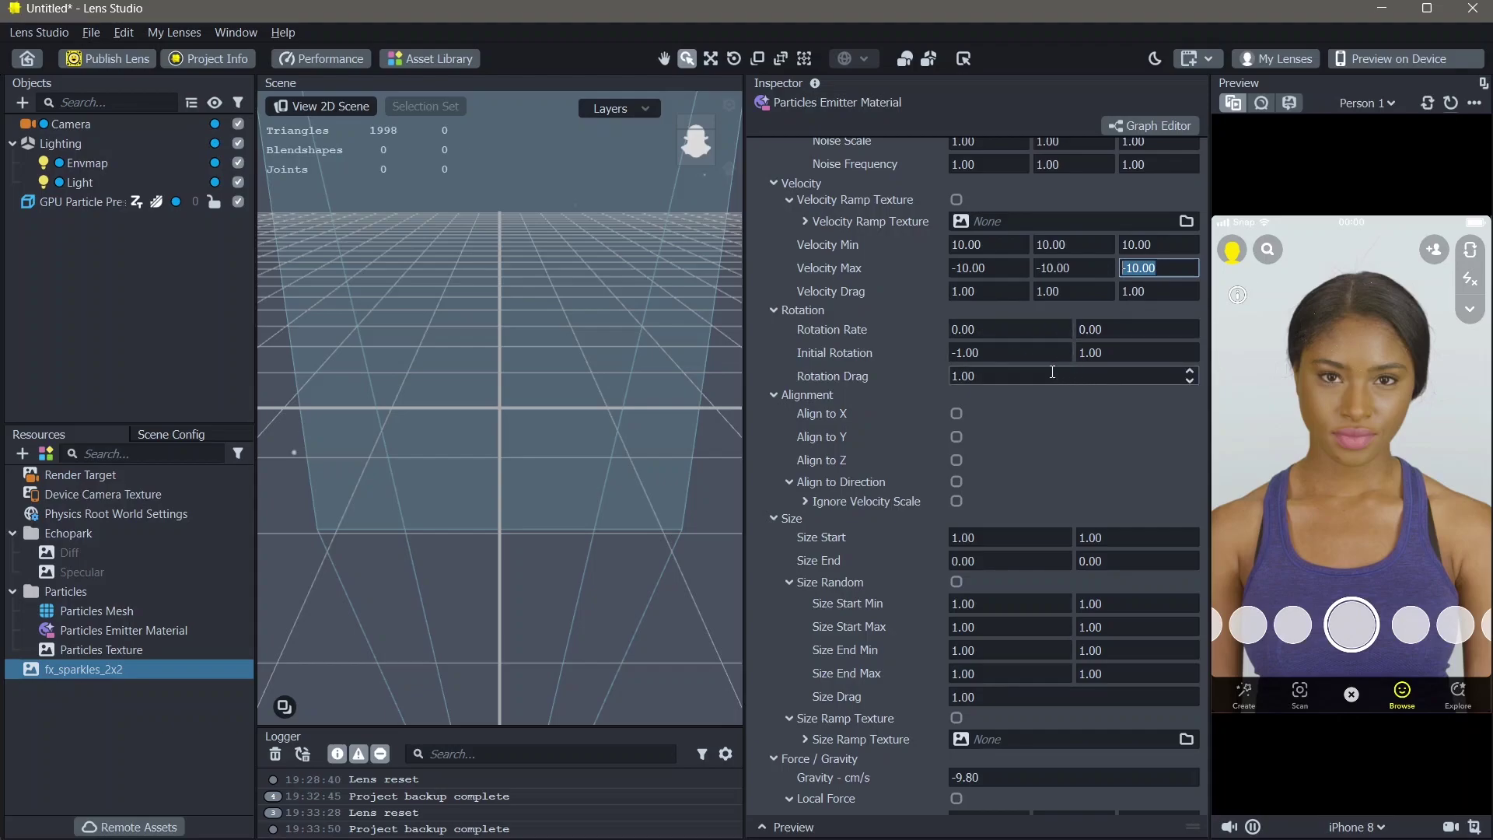
Set both Initial Rotation values to 0
left_click(992, 354)
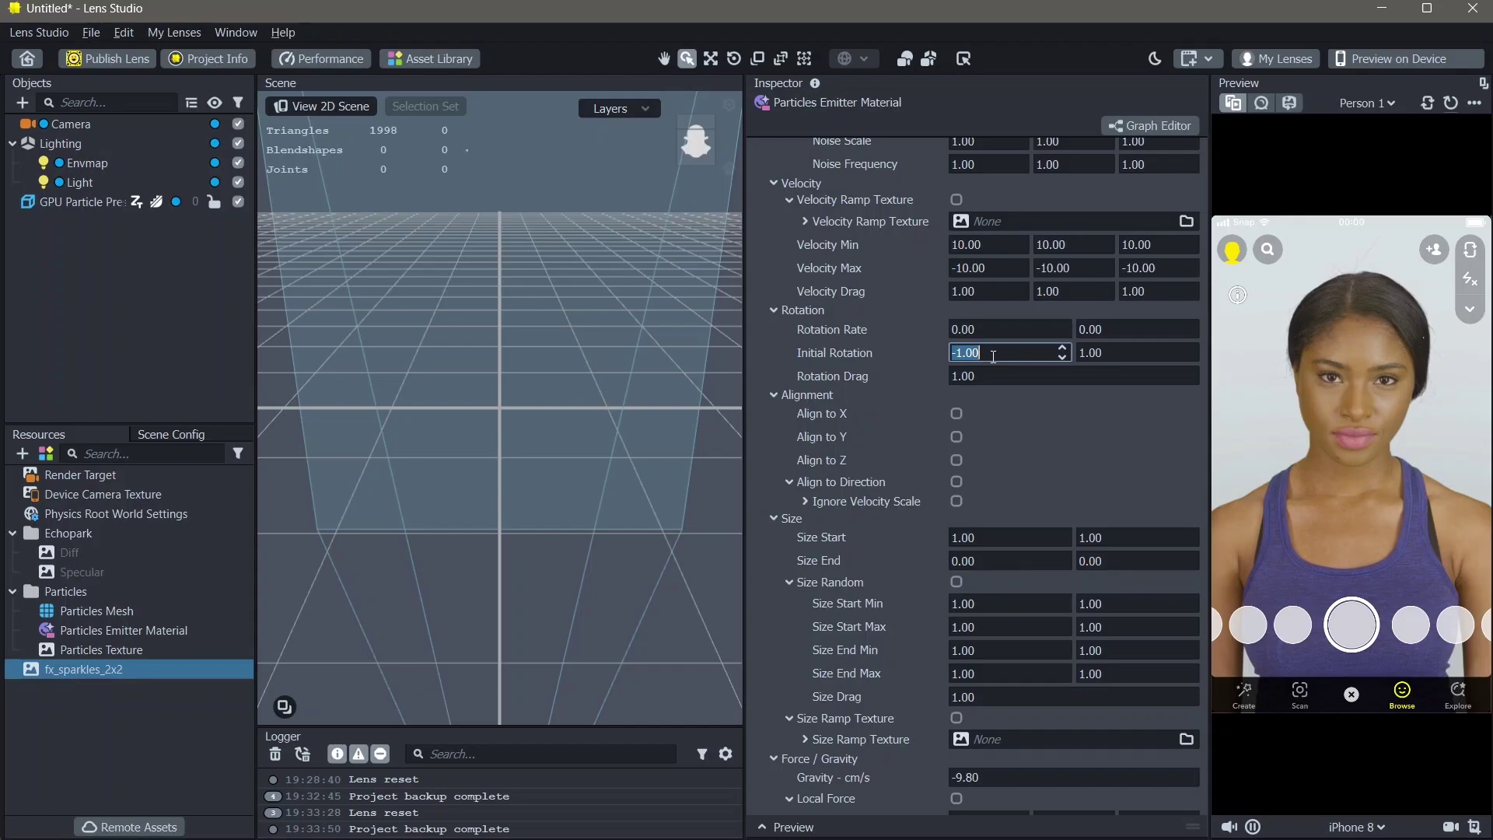
type("0")
key("Return")
left_click(1101, 354)
type("0")
key("Return")
scroll(1011, 466, "down", 1)
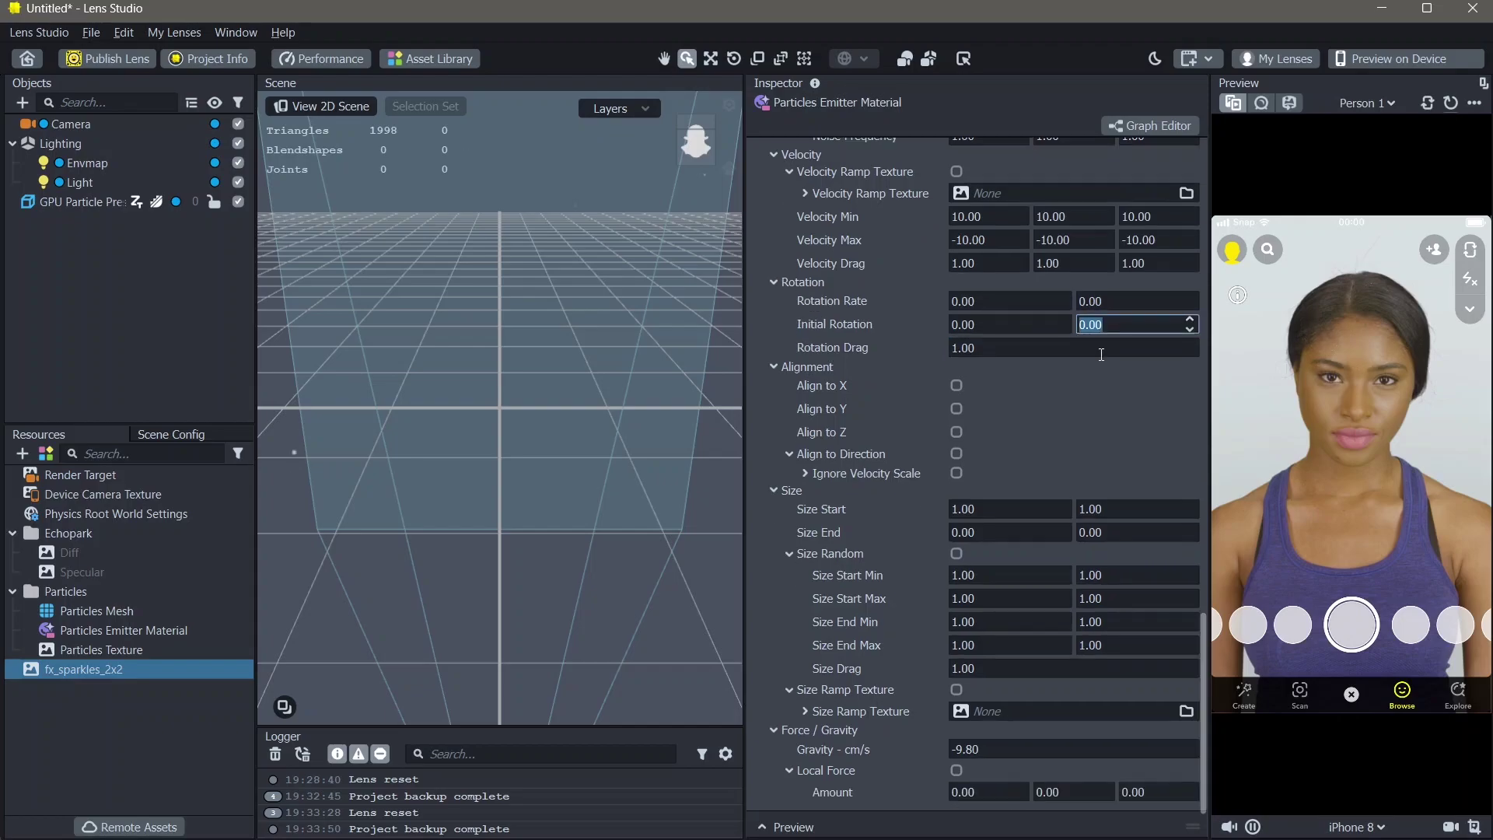
Set Size Start to 2, 2 and Size End to 2, 2
left_click(997, 506)
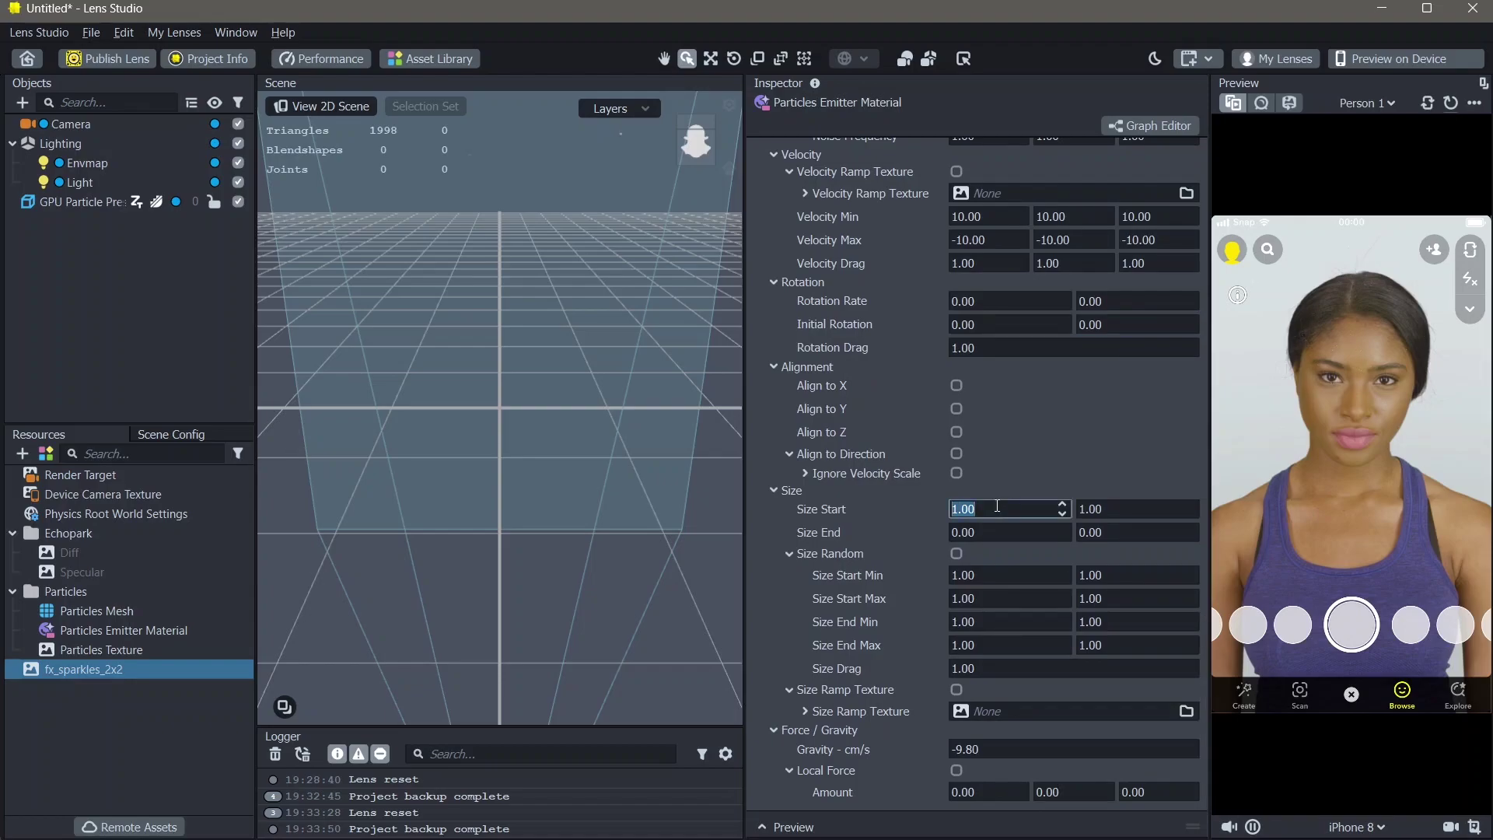
type("2")
key("Return")
left_click(1148, 506)
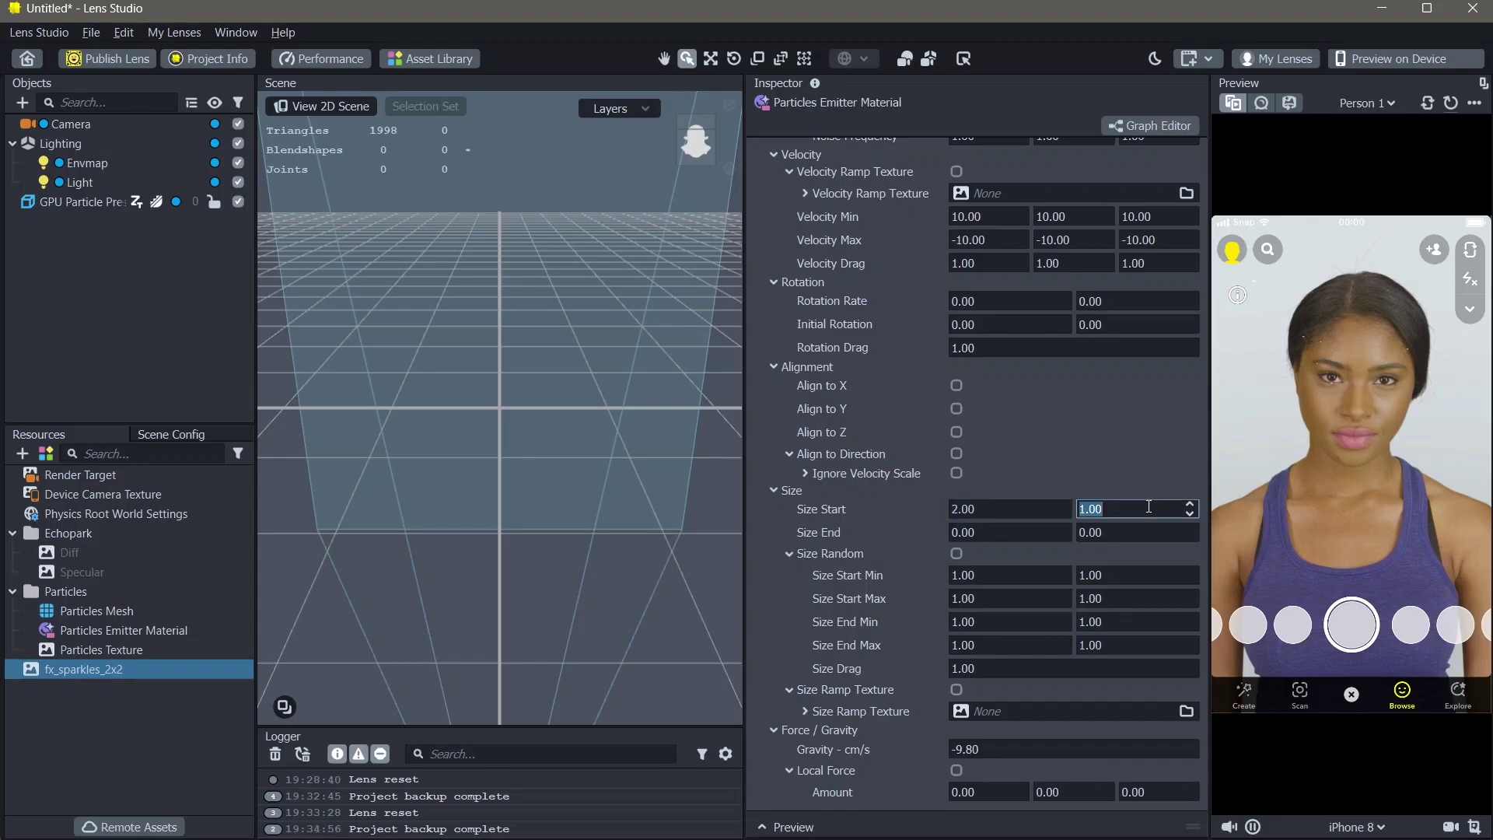
type("2")
key("Return")
left_click(992, 536)
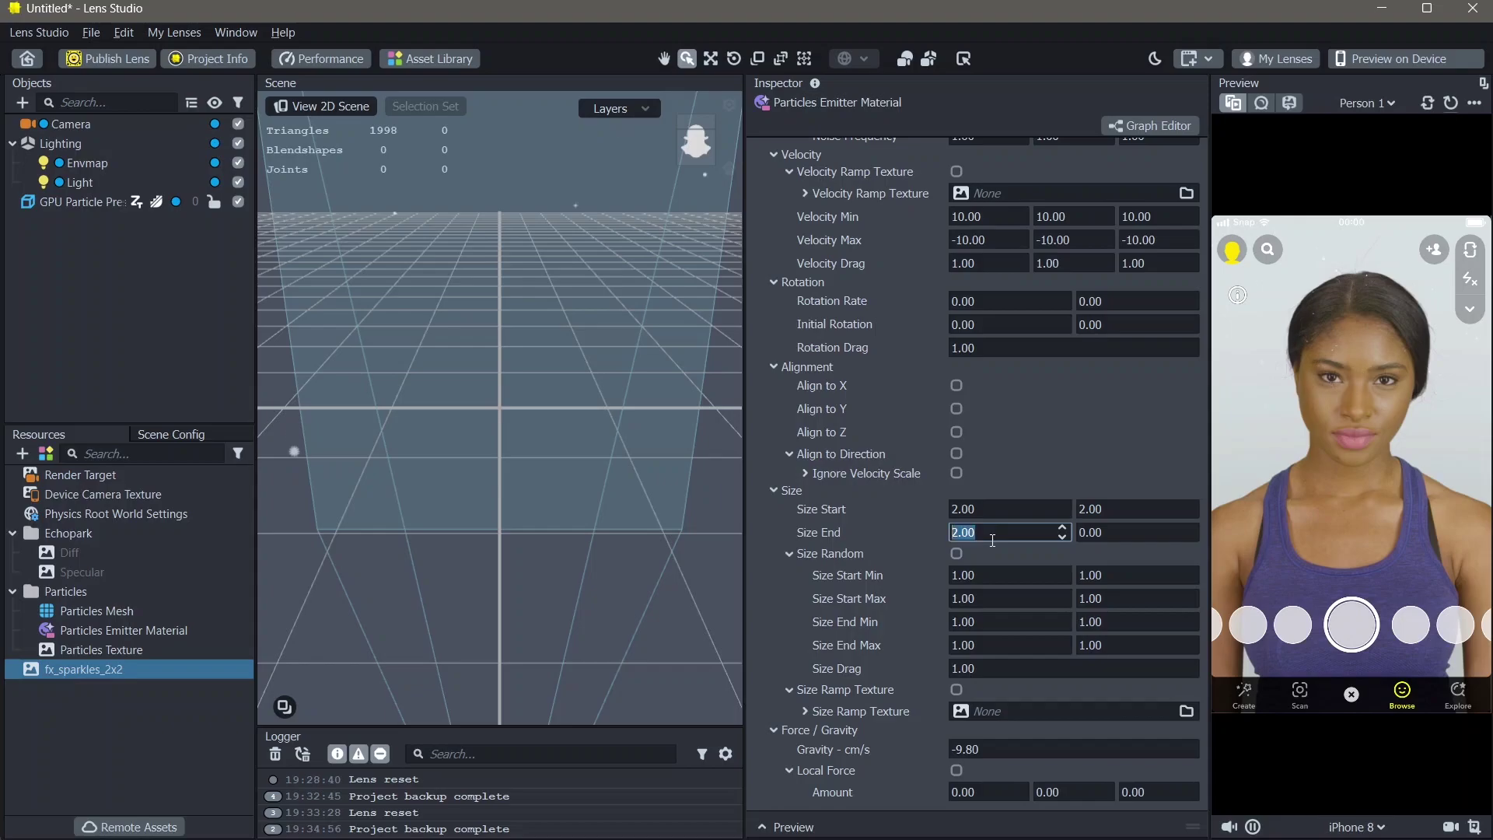
type("2")
key("Return")
key("Tab")
type("2")
key("Return")
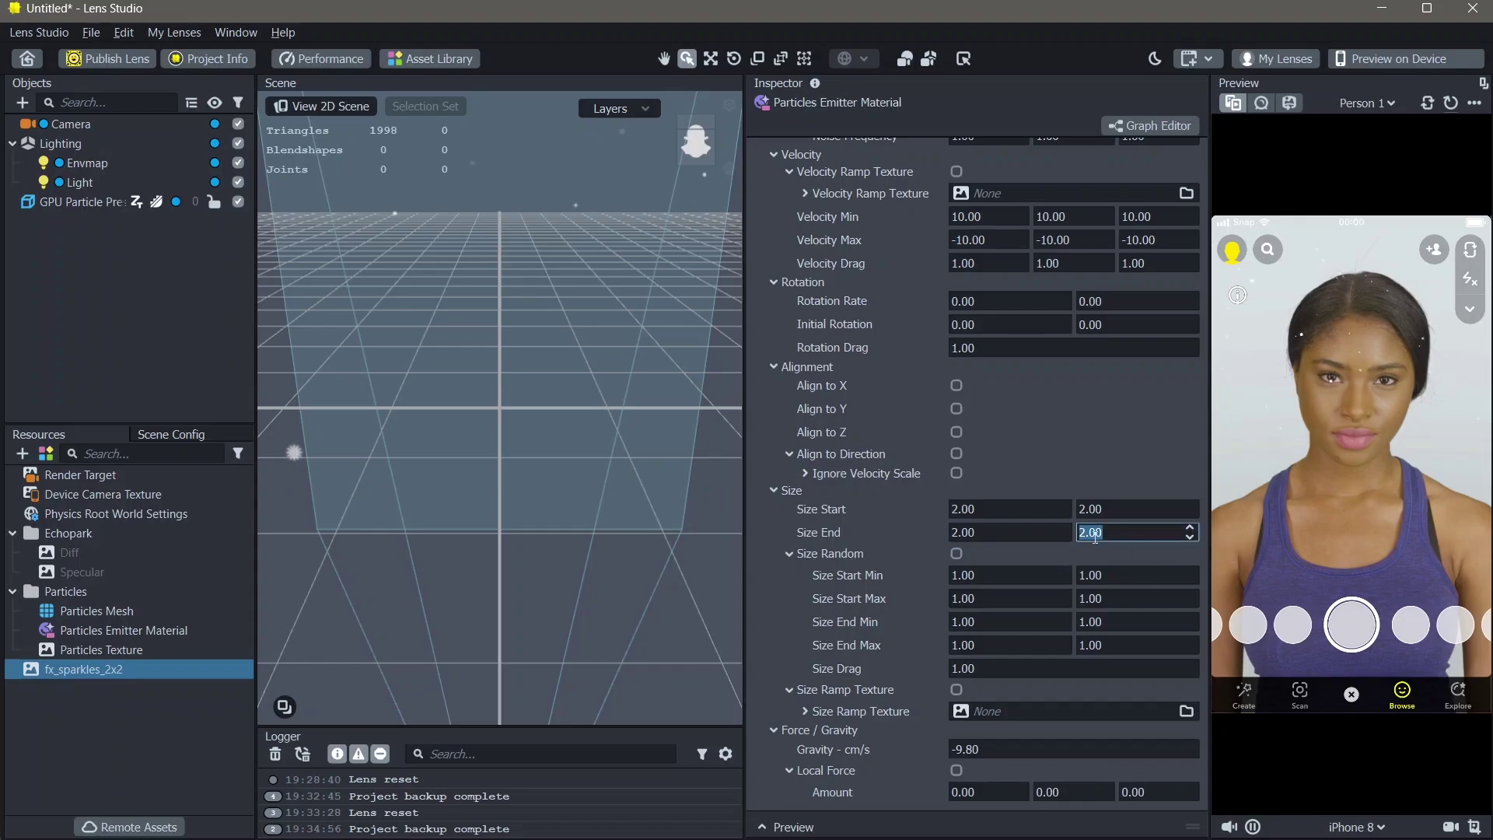
Turn on Size Random with Size Start Min 4, 4 and Size Start Max 6, 6
left_click(957, 553)
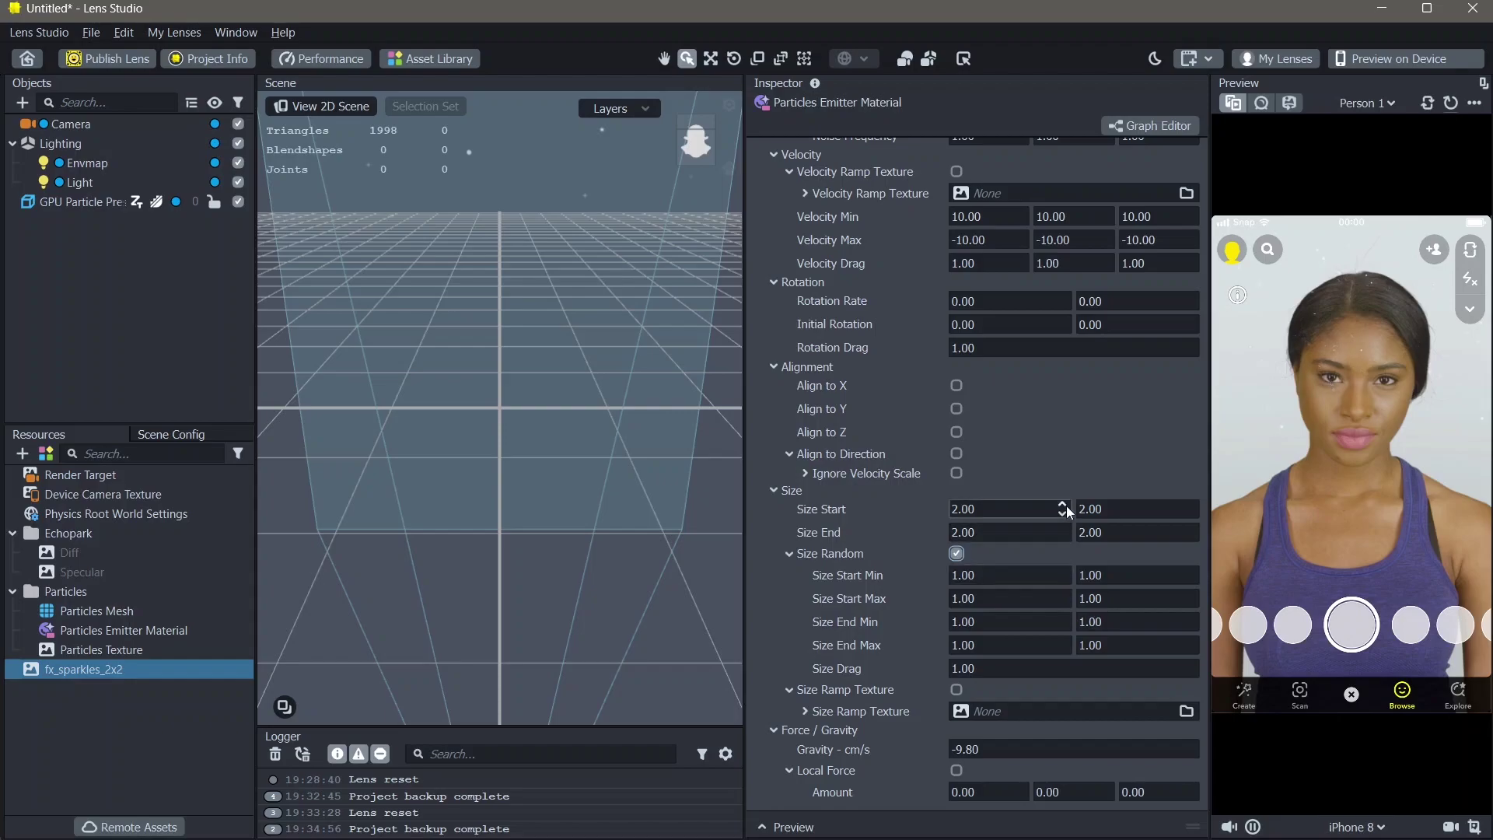
left_click(993, 573)
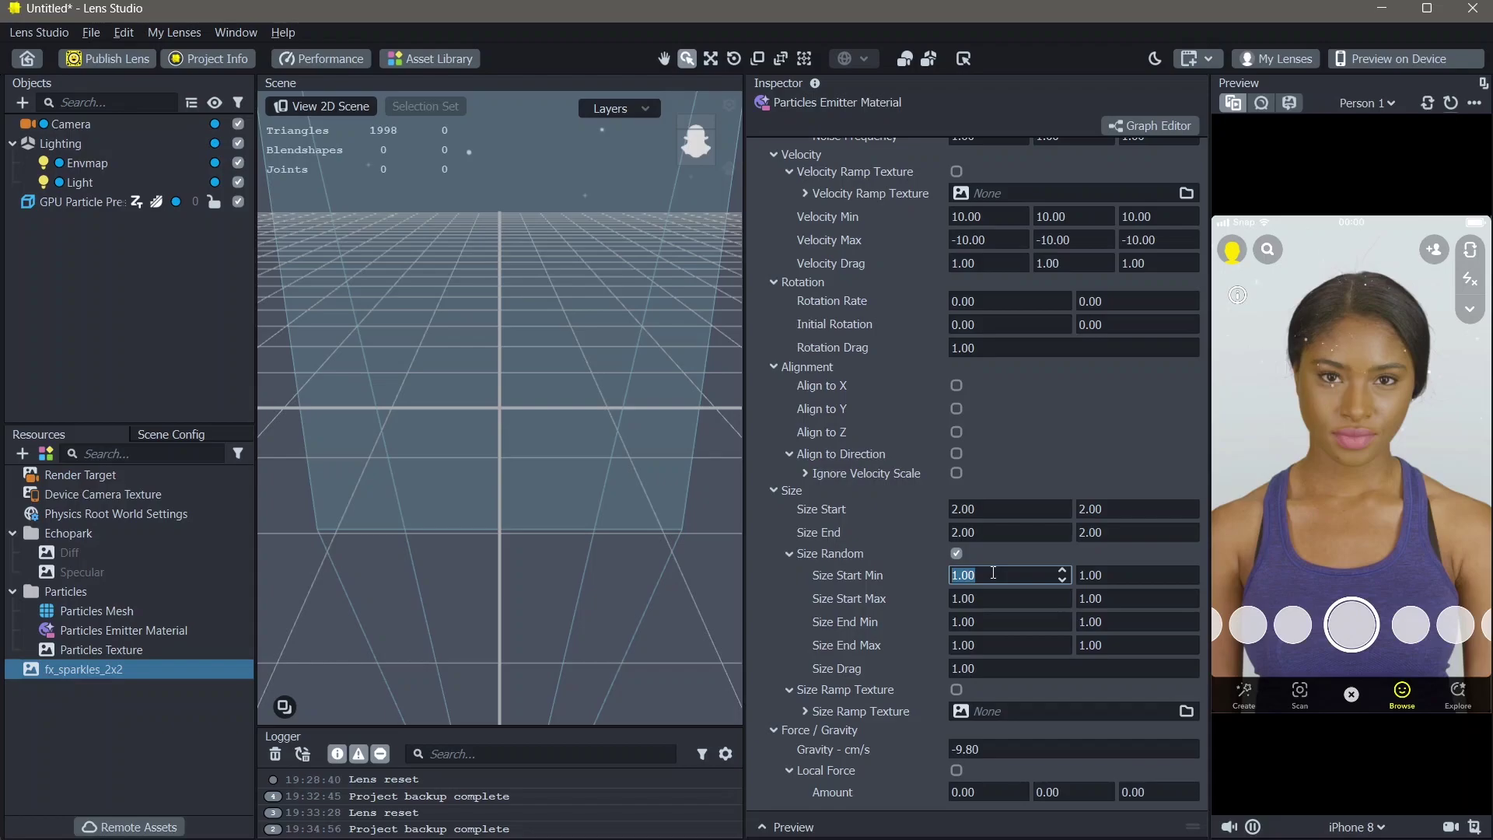
type("4")
left_click(1114, 573)
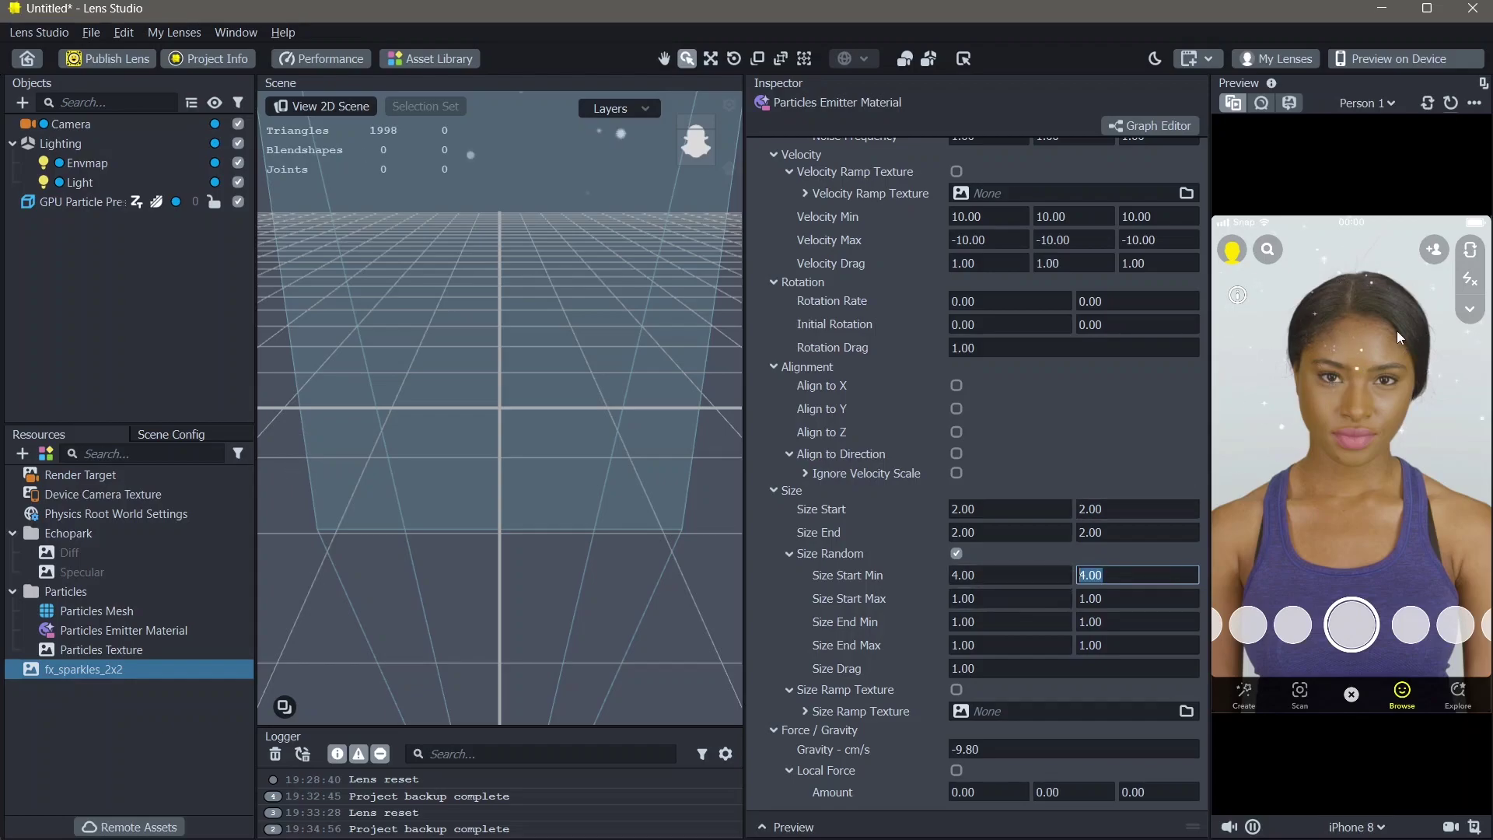
left_click(983, 597)
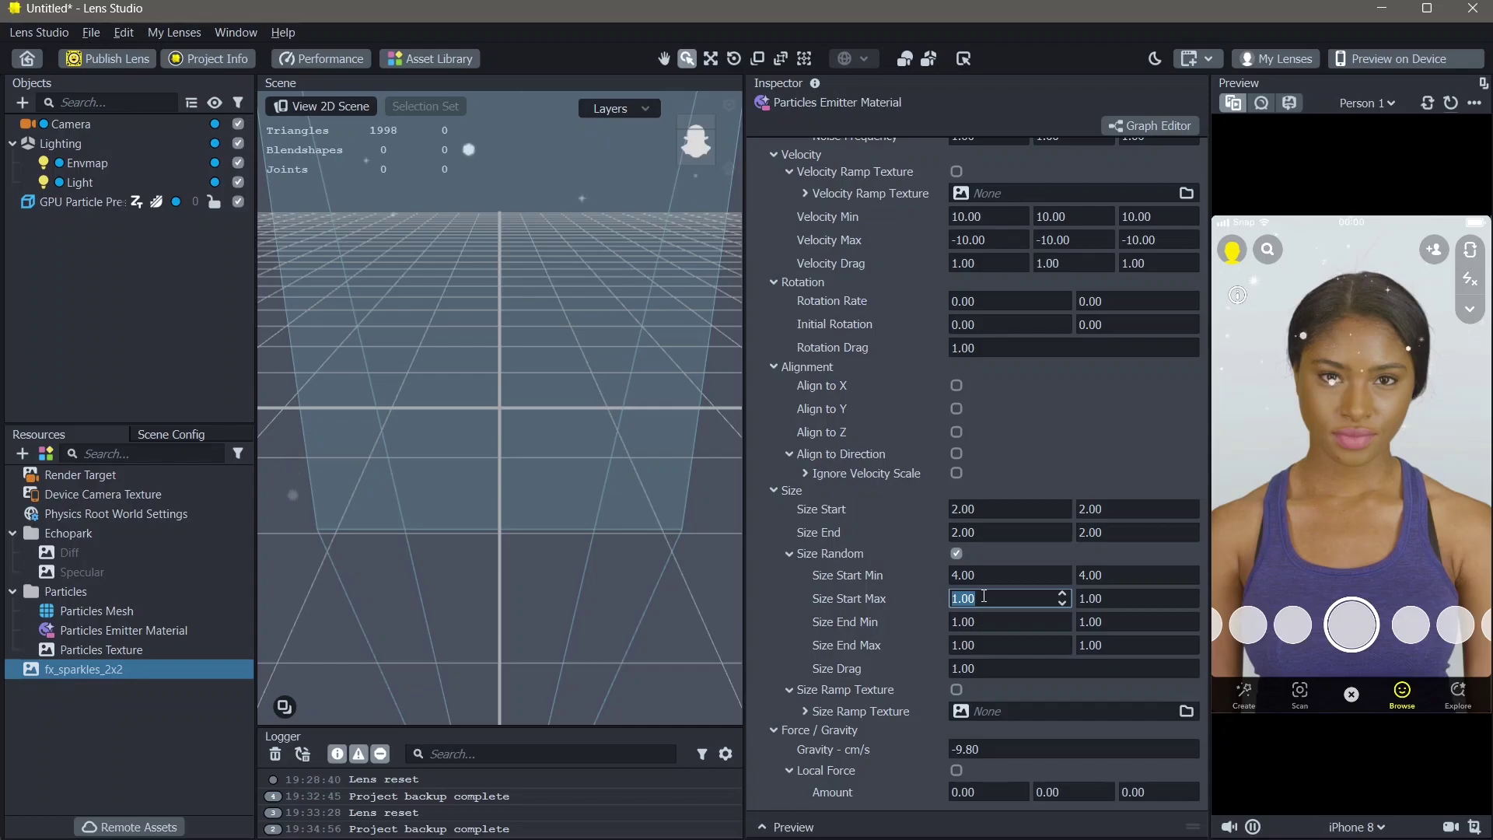
type("6")
key("Return")
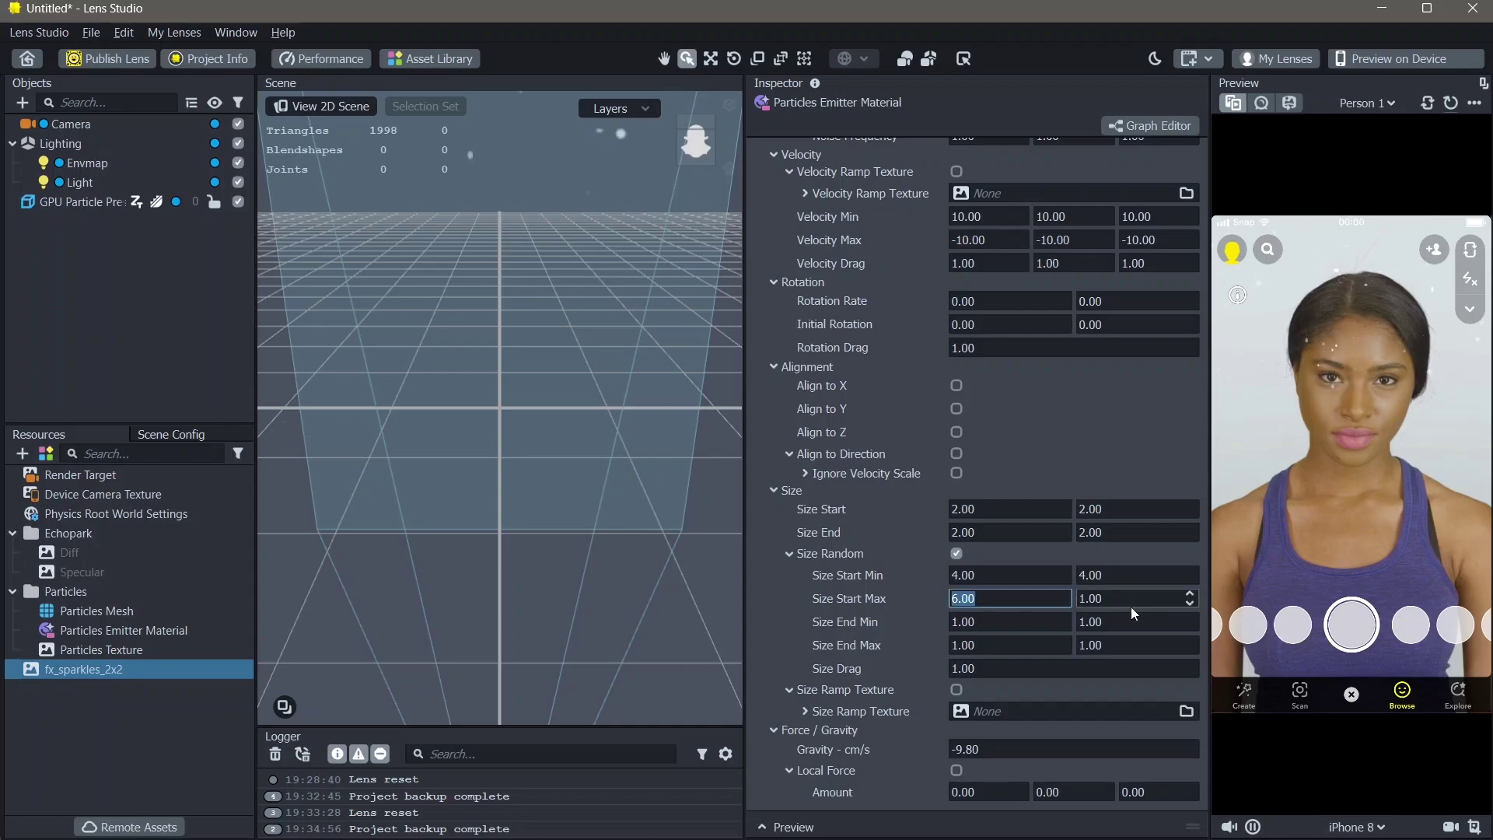
left_click(1124, 599)
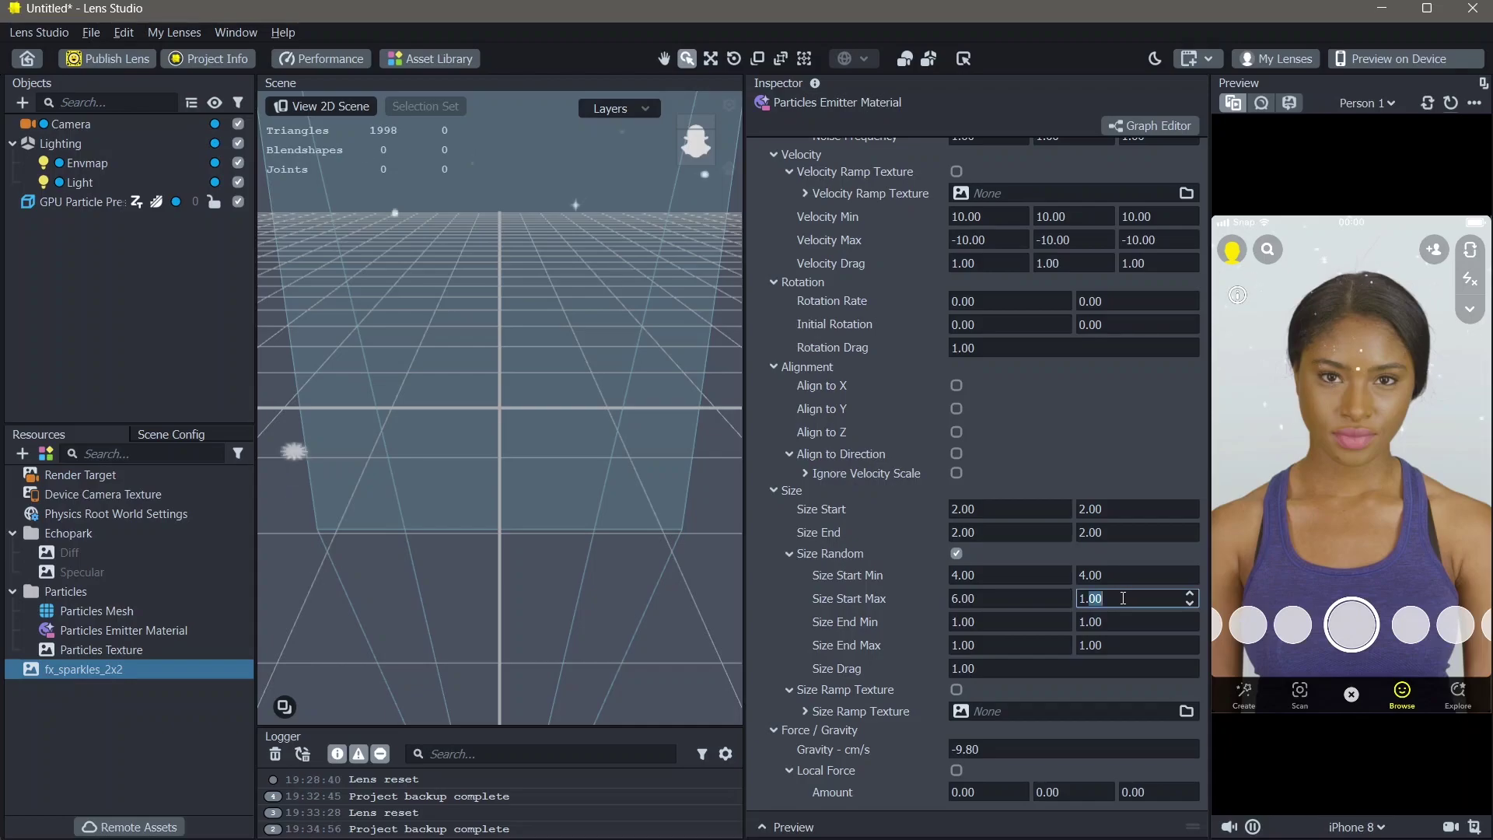
type("6")
Set Size End Min to 0, 0 and Size End Max to 2, 2
left_click(986, 622)
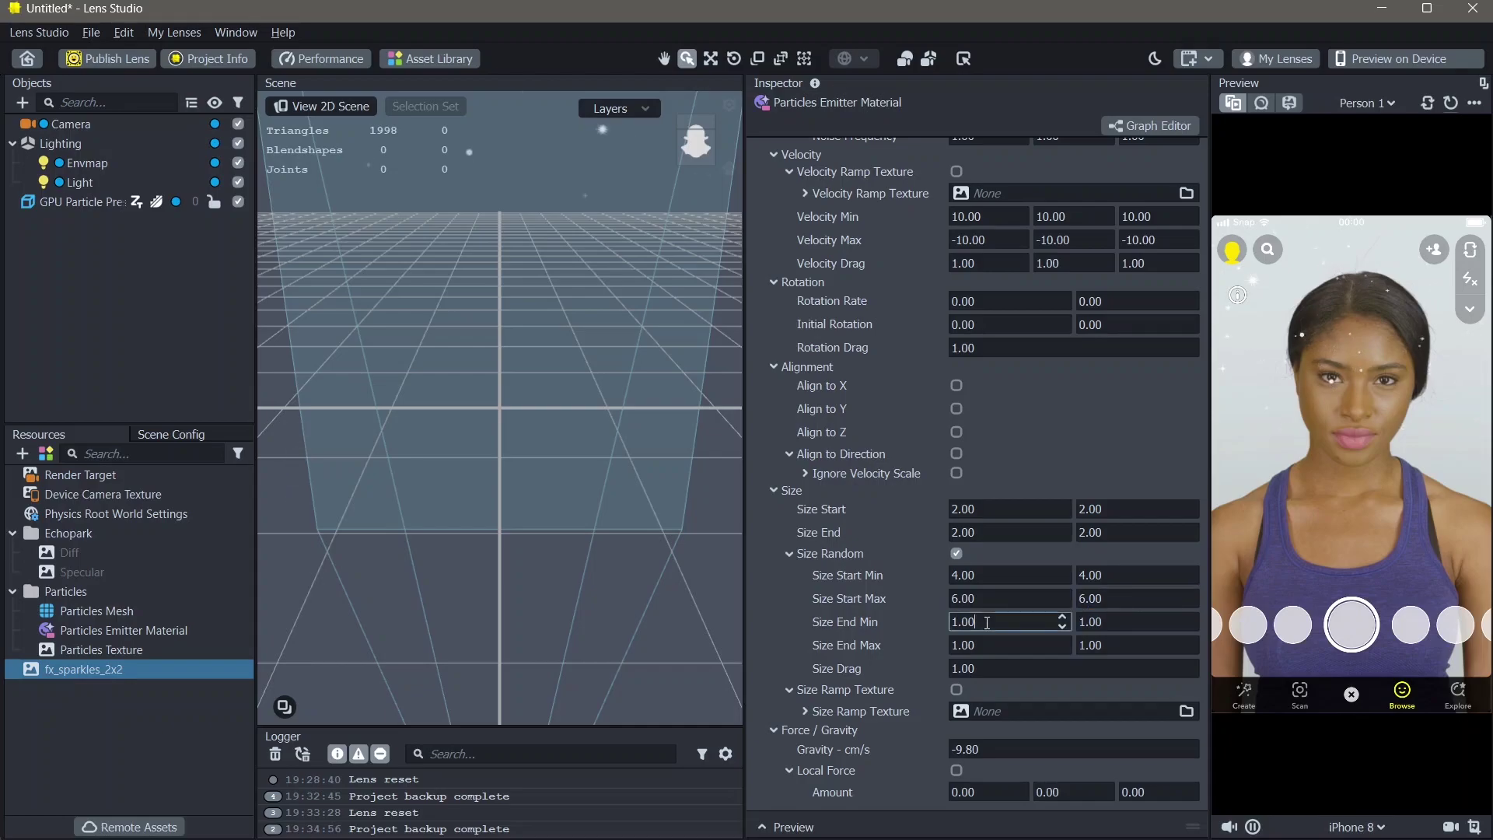
type("0")
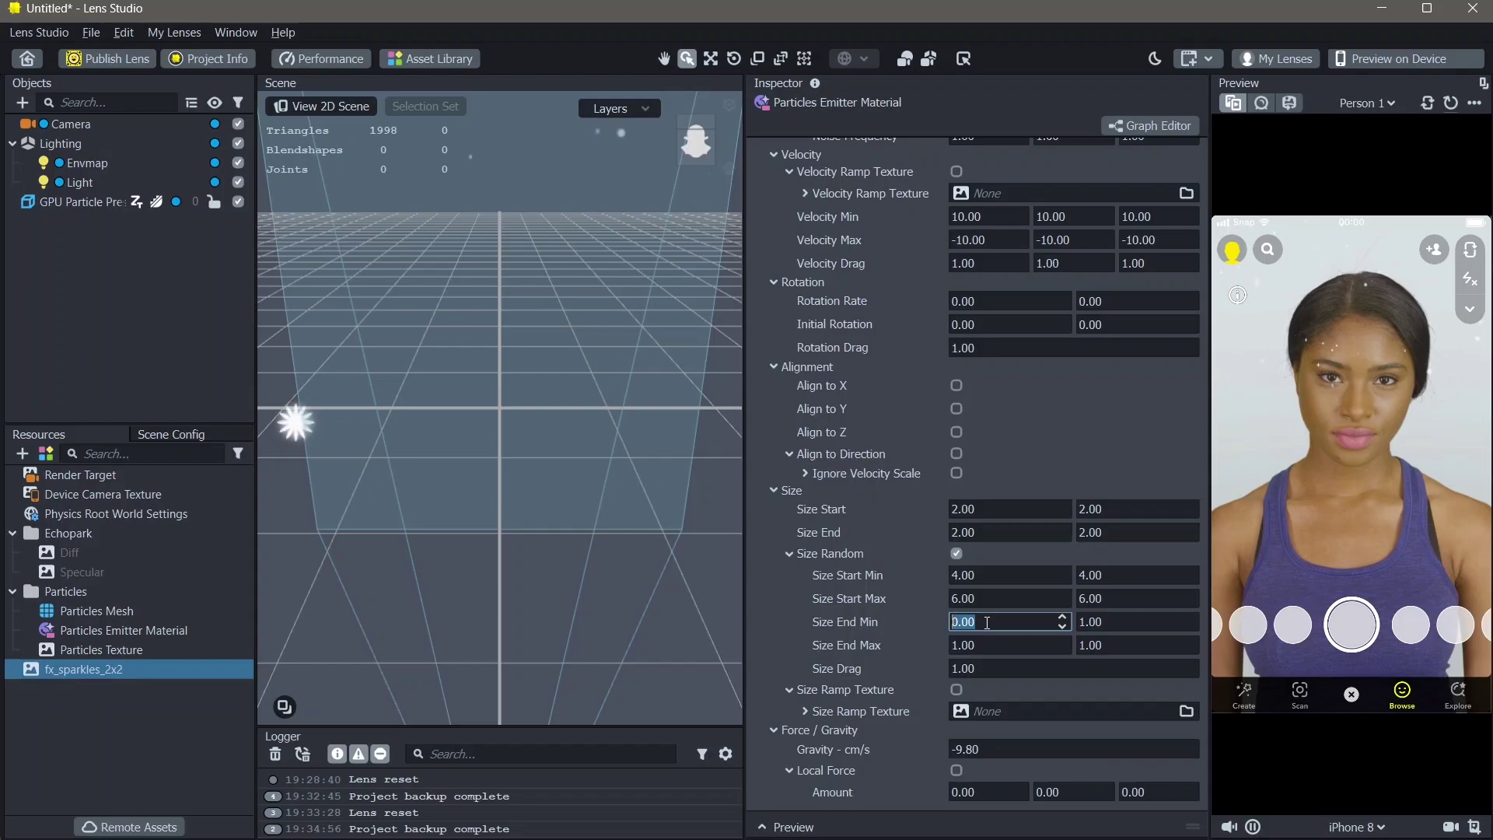
left_click(1088, 622)
type("0")
key("Return")
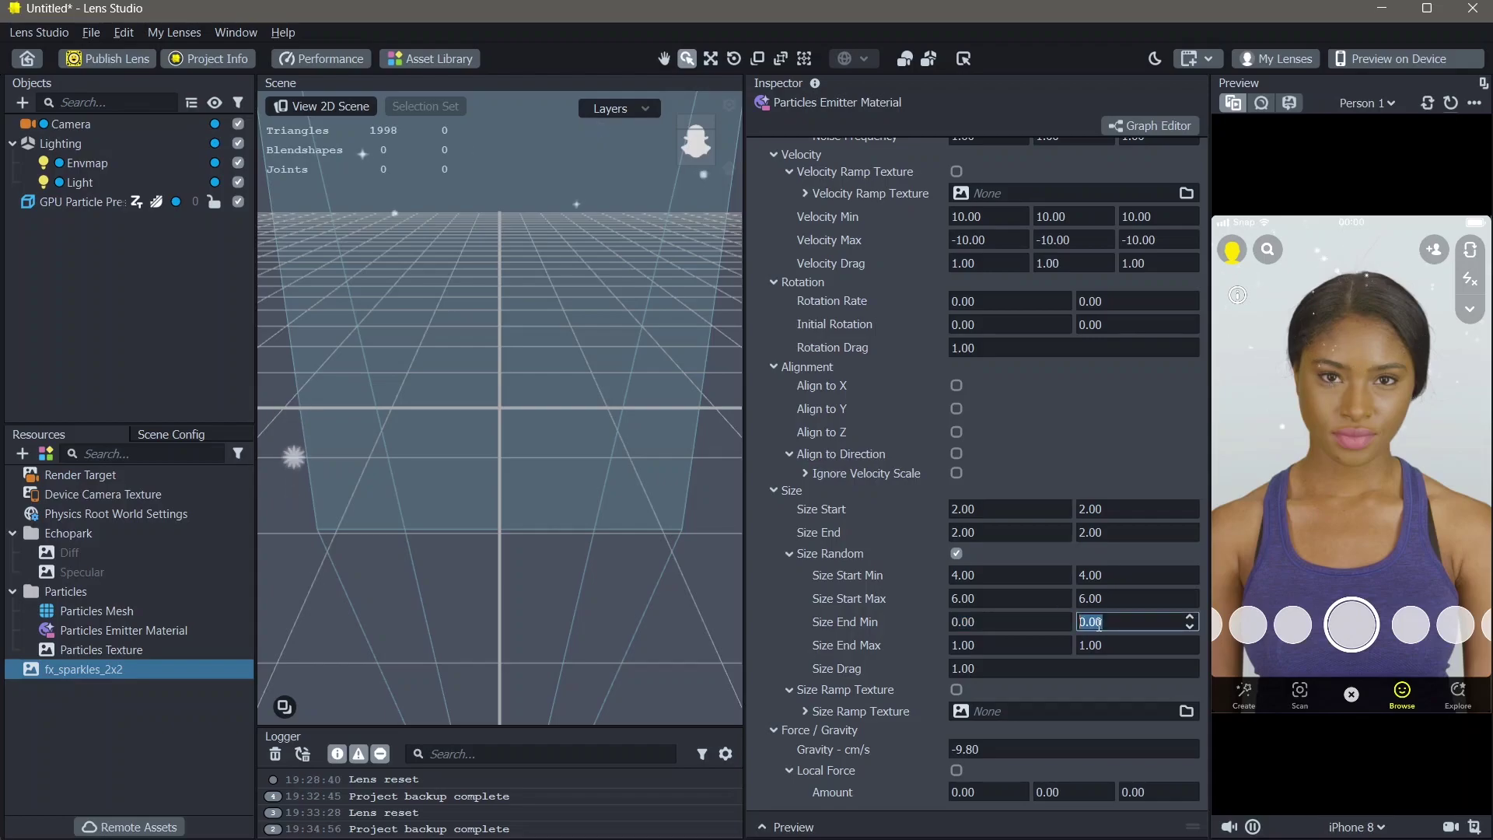
left_click(978, 644)
type("2")
left_click(1133, 646)
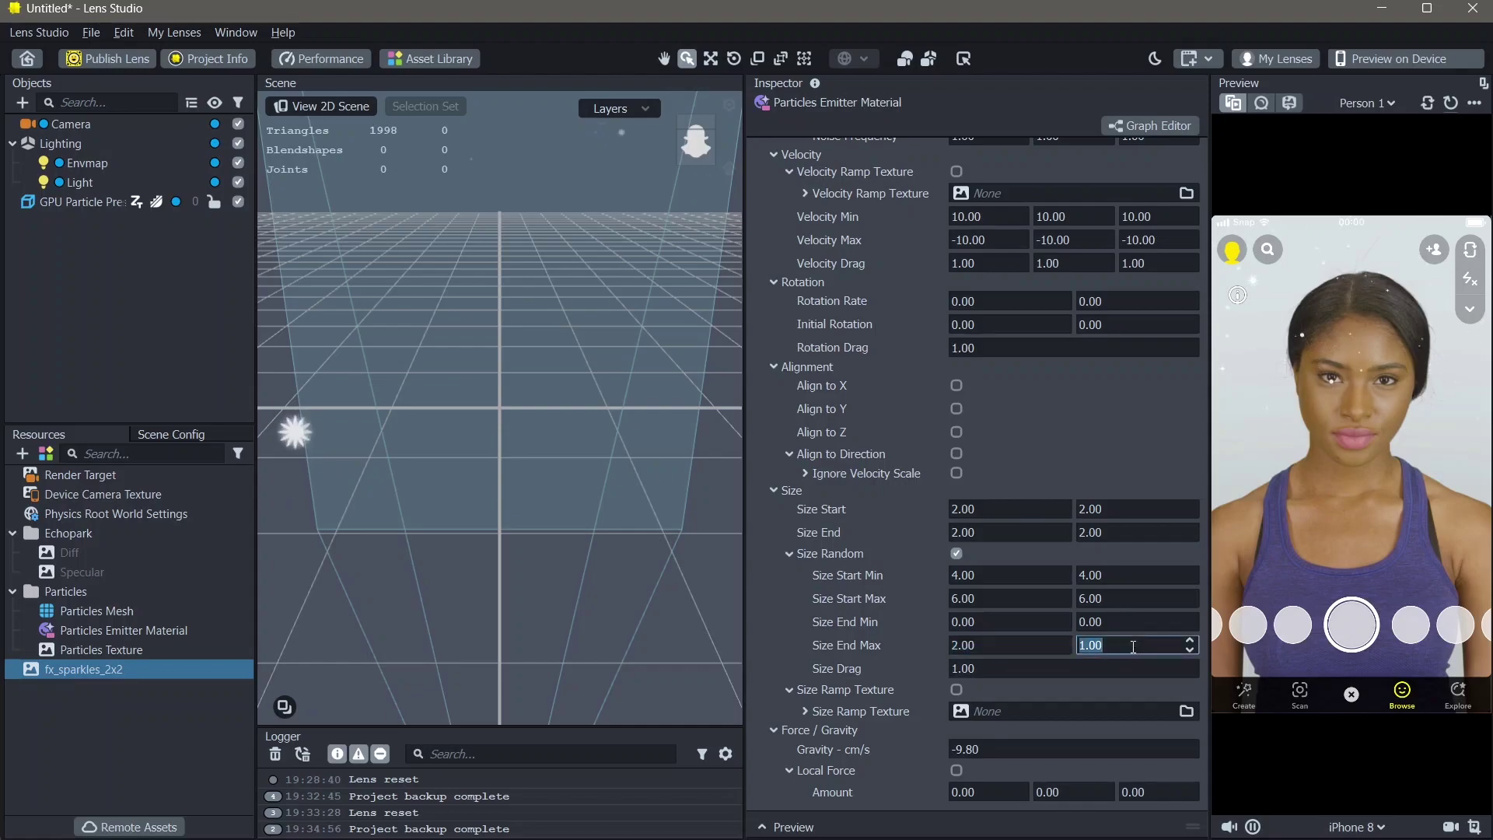
type("2")
key("Return")
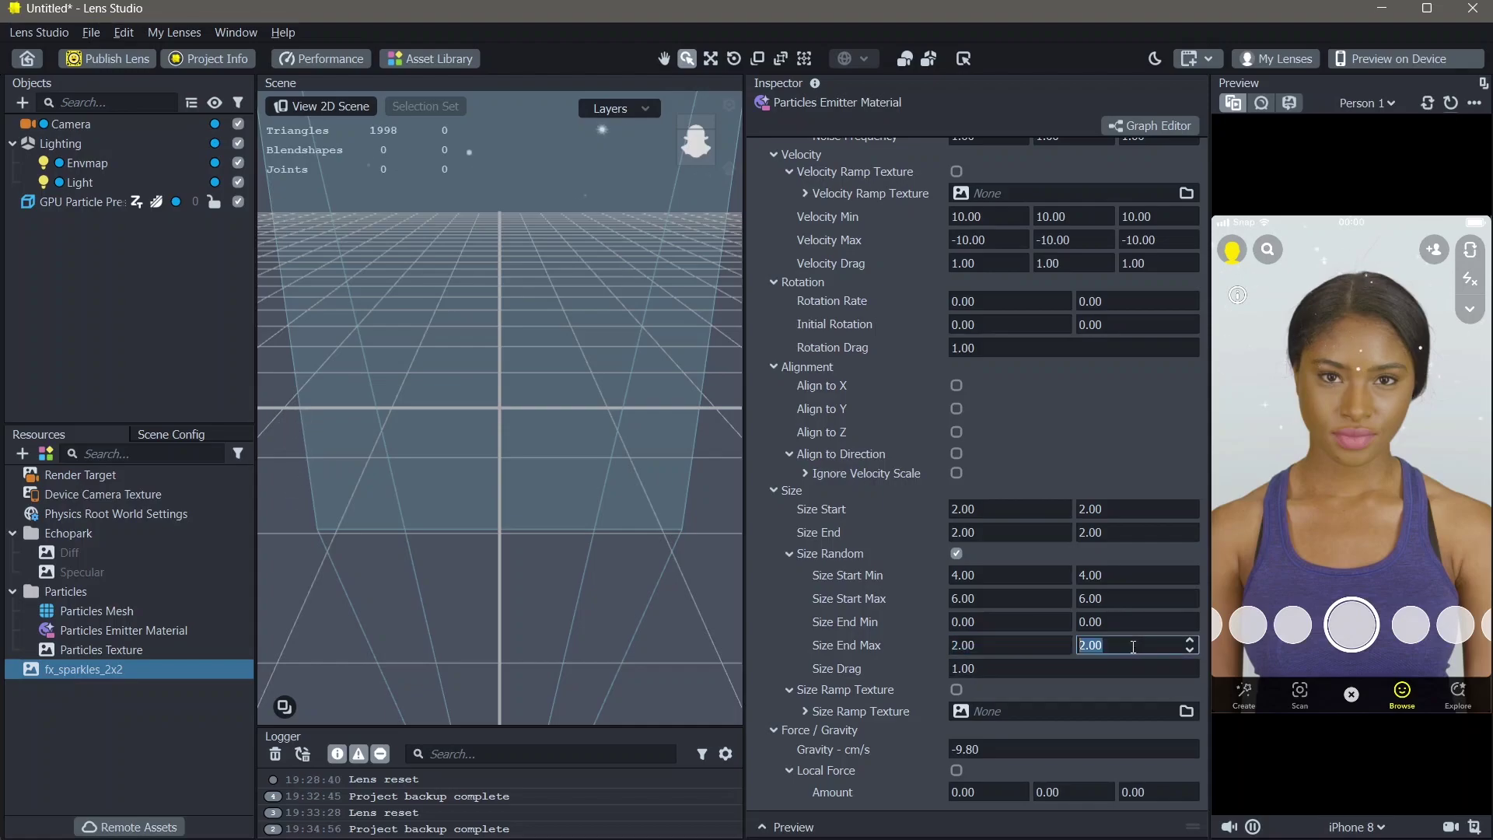
Change the Gravity value from -9.80 to 0 cm/s
left_click(1010, 750)
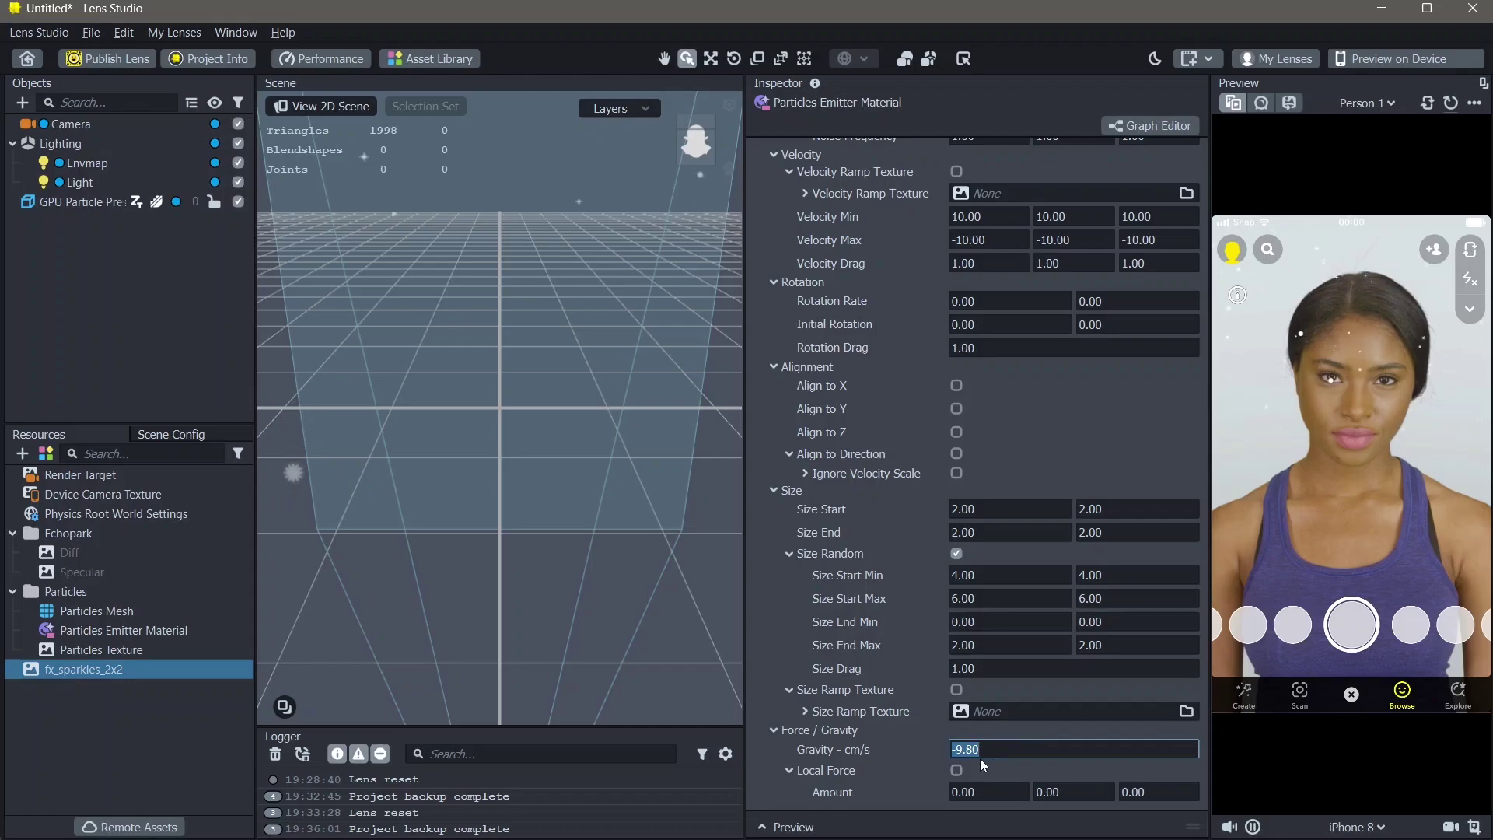
type("0")
key("Return")
scroll(970, 716, "up", 15)
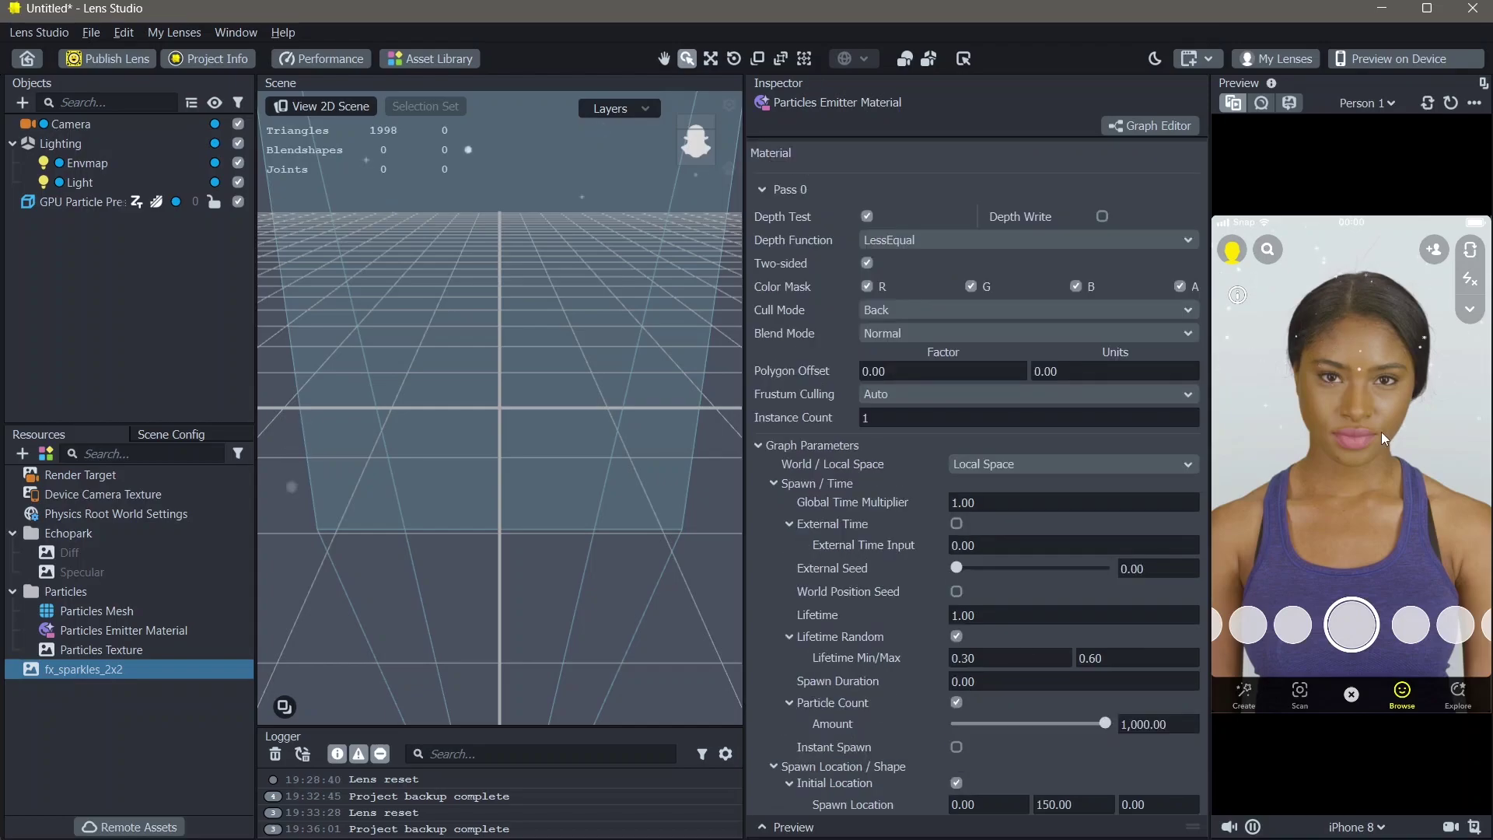